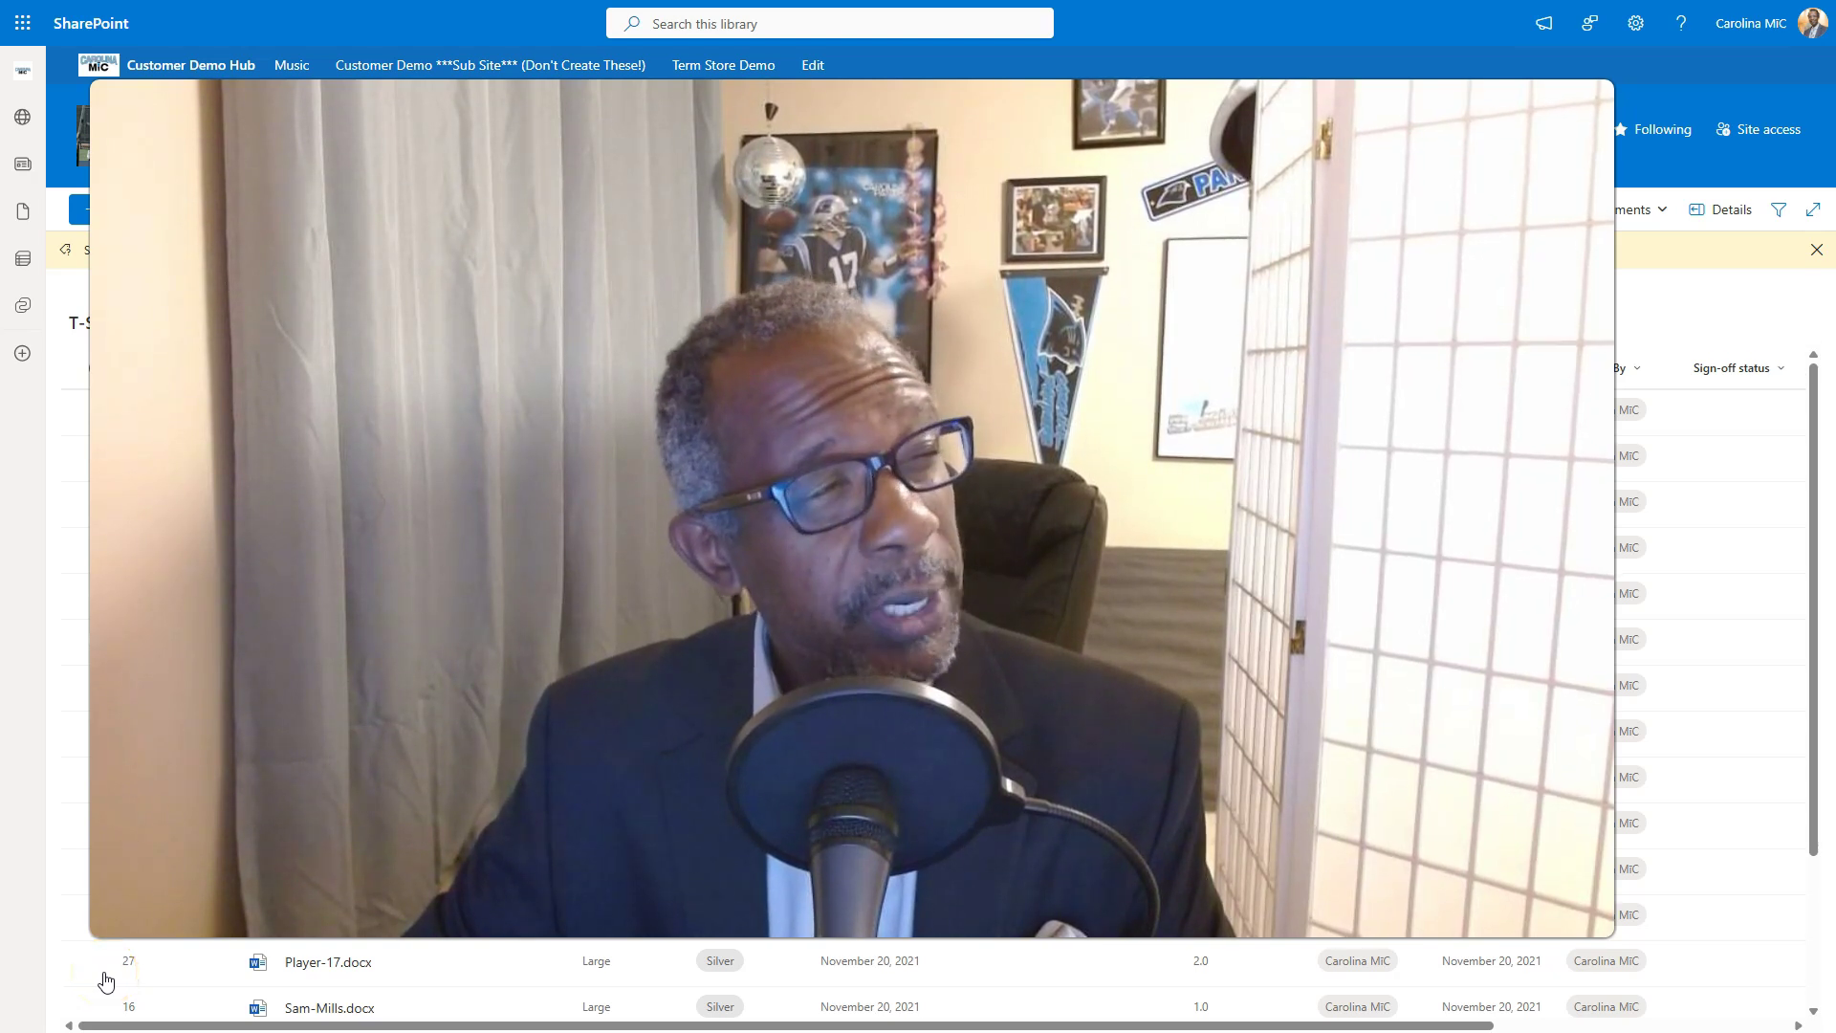
Create a T-Shirts library rule: when a file is modified, always email Me
{"action": "left_click", "coordinate": [130, 965]}
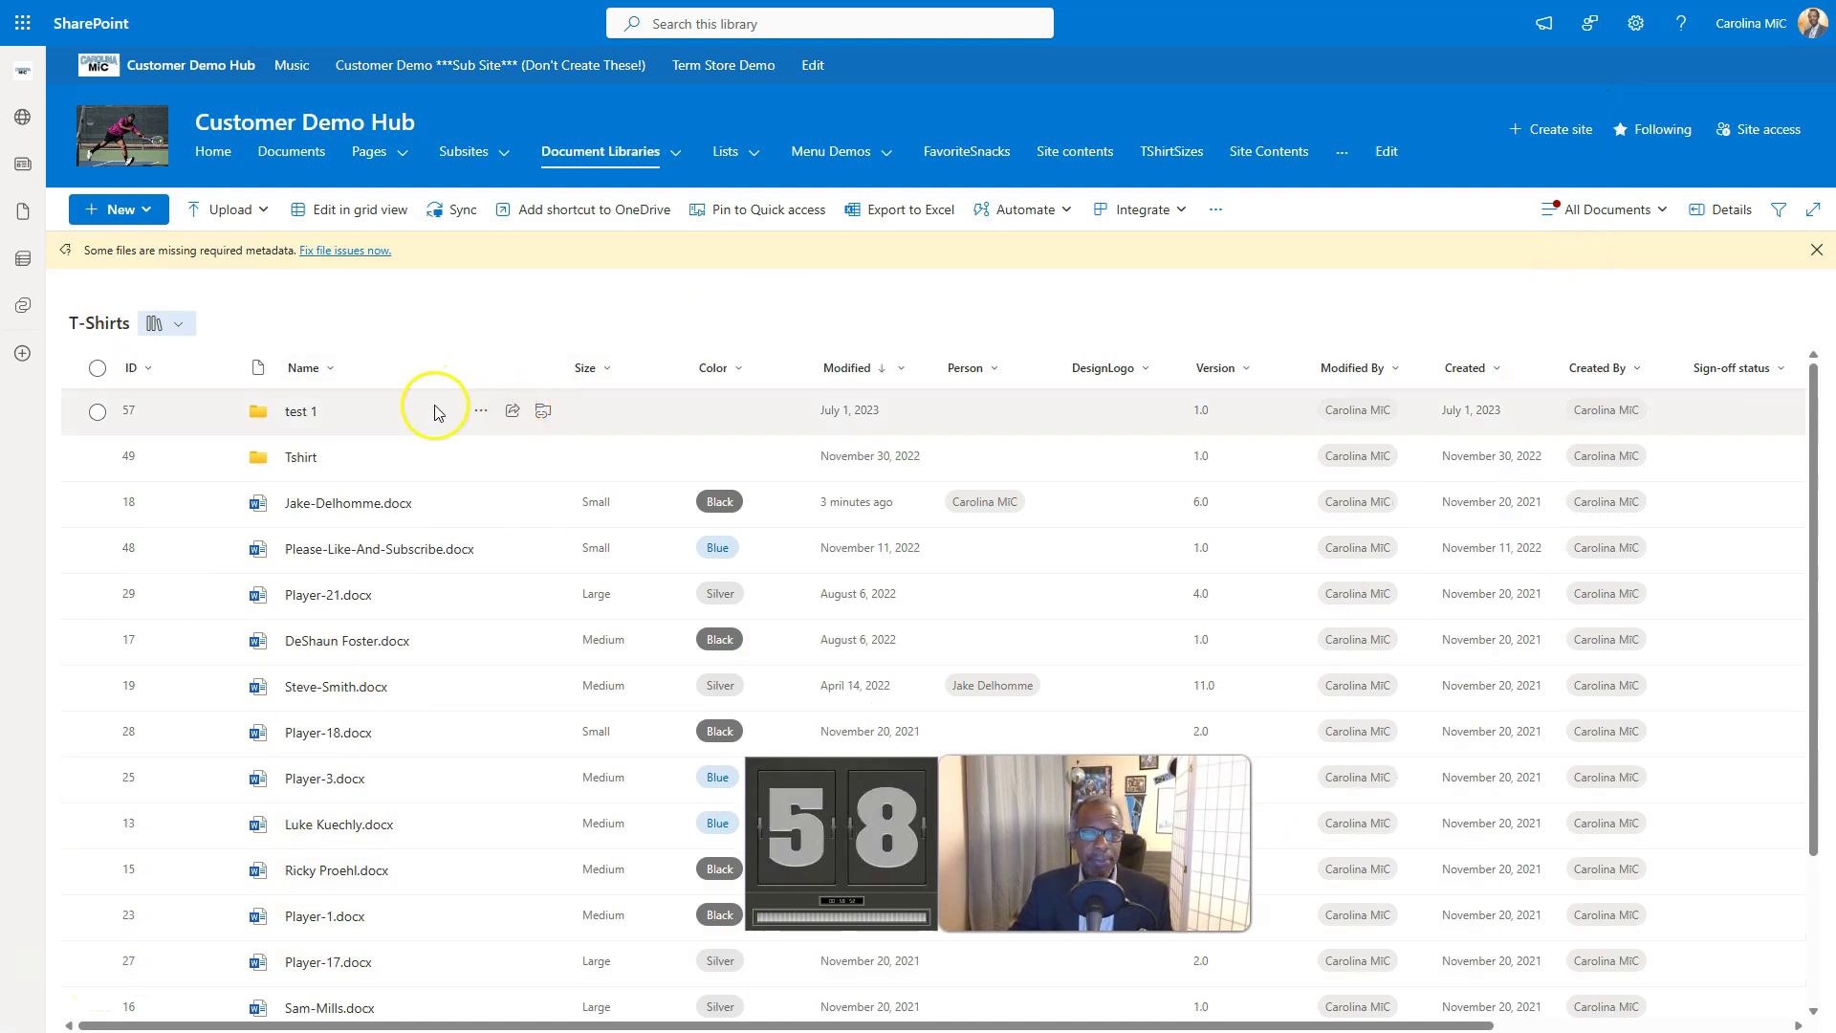
{"action": "left_click", "coordinate": [1022, 213]}
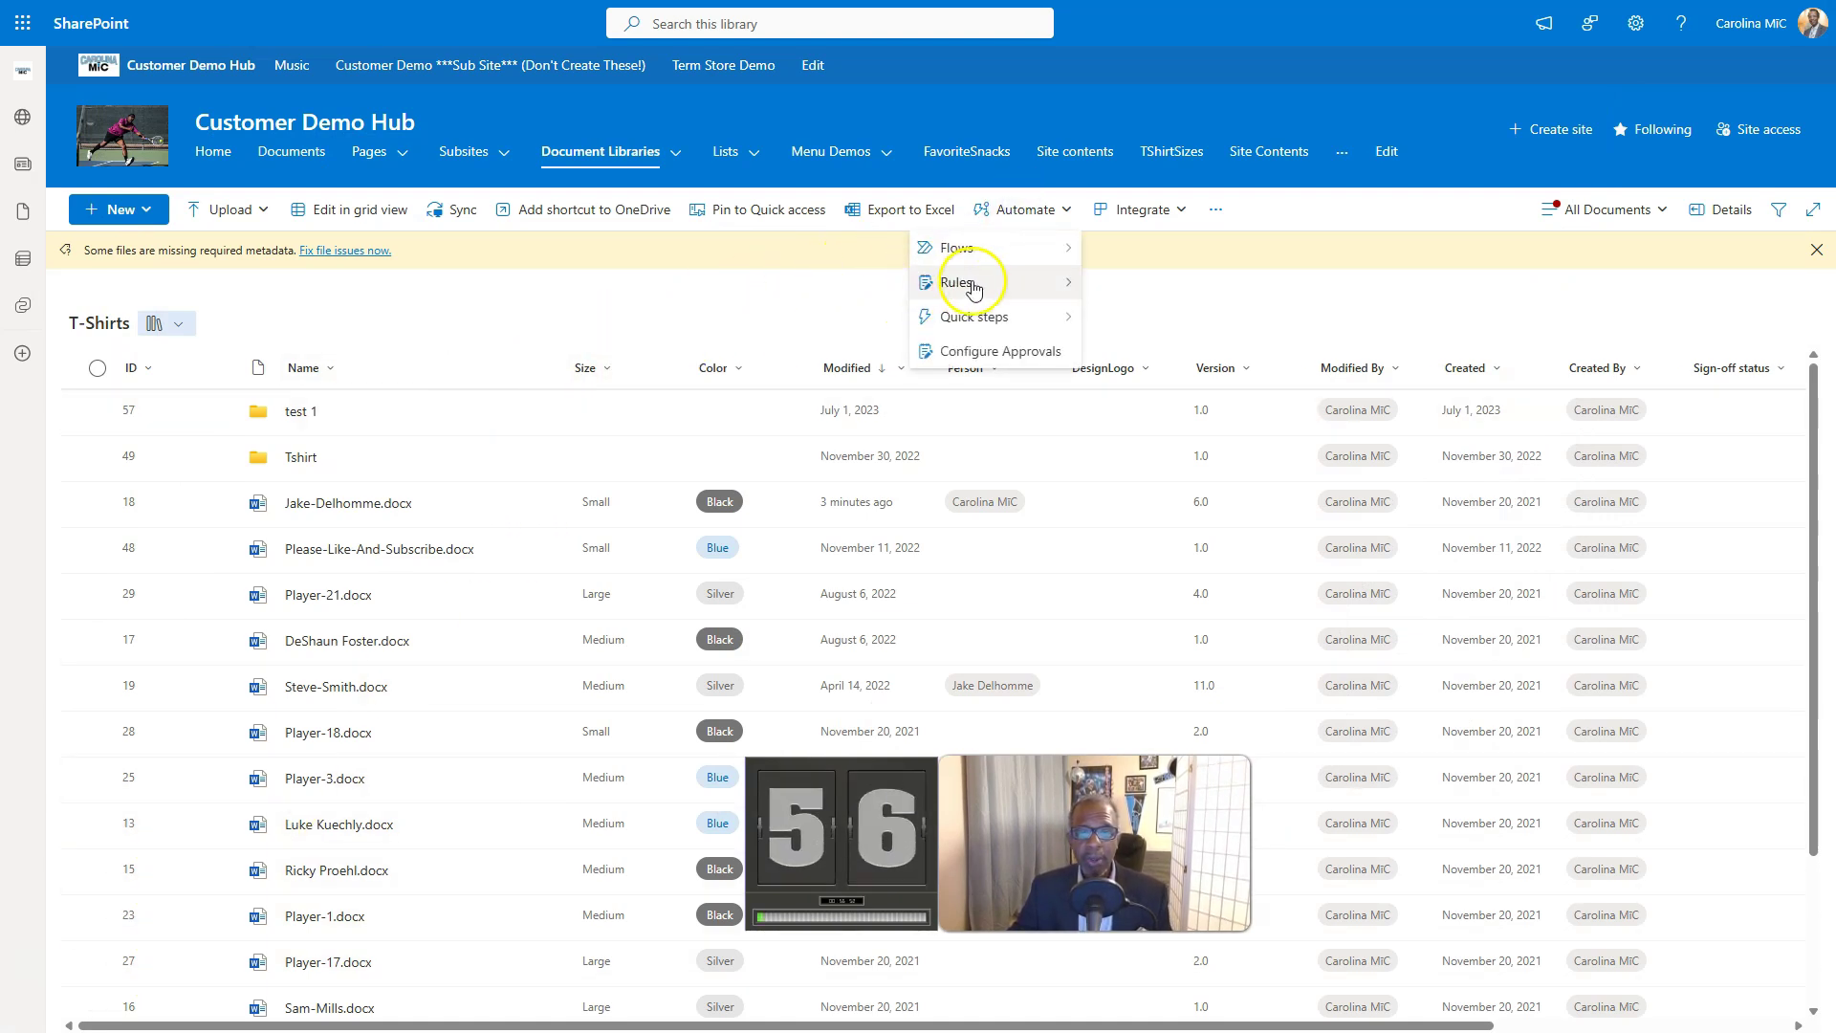
{"action": "left_click", "coordinate": [1102, 284]}
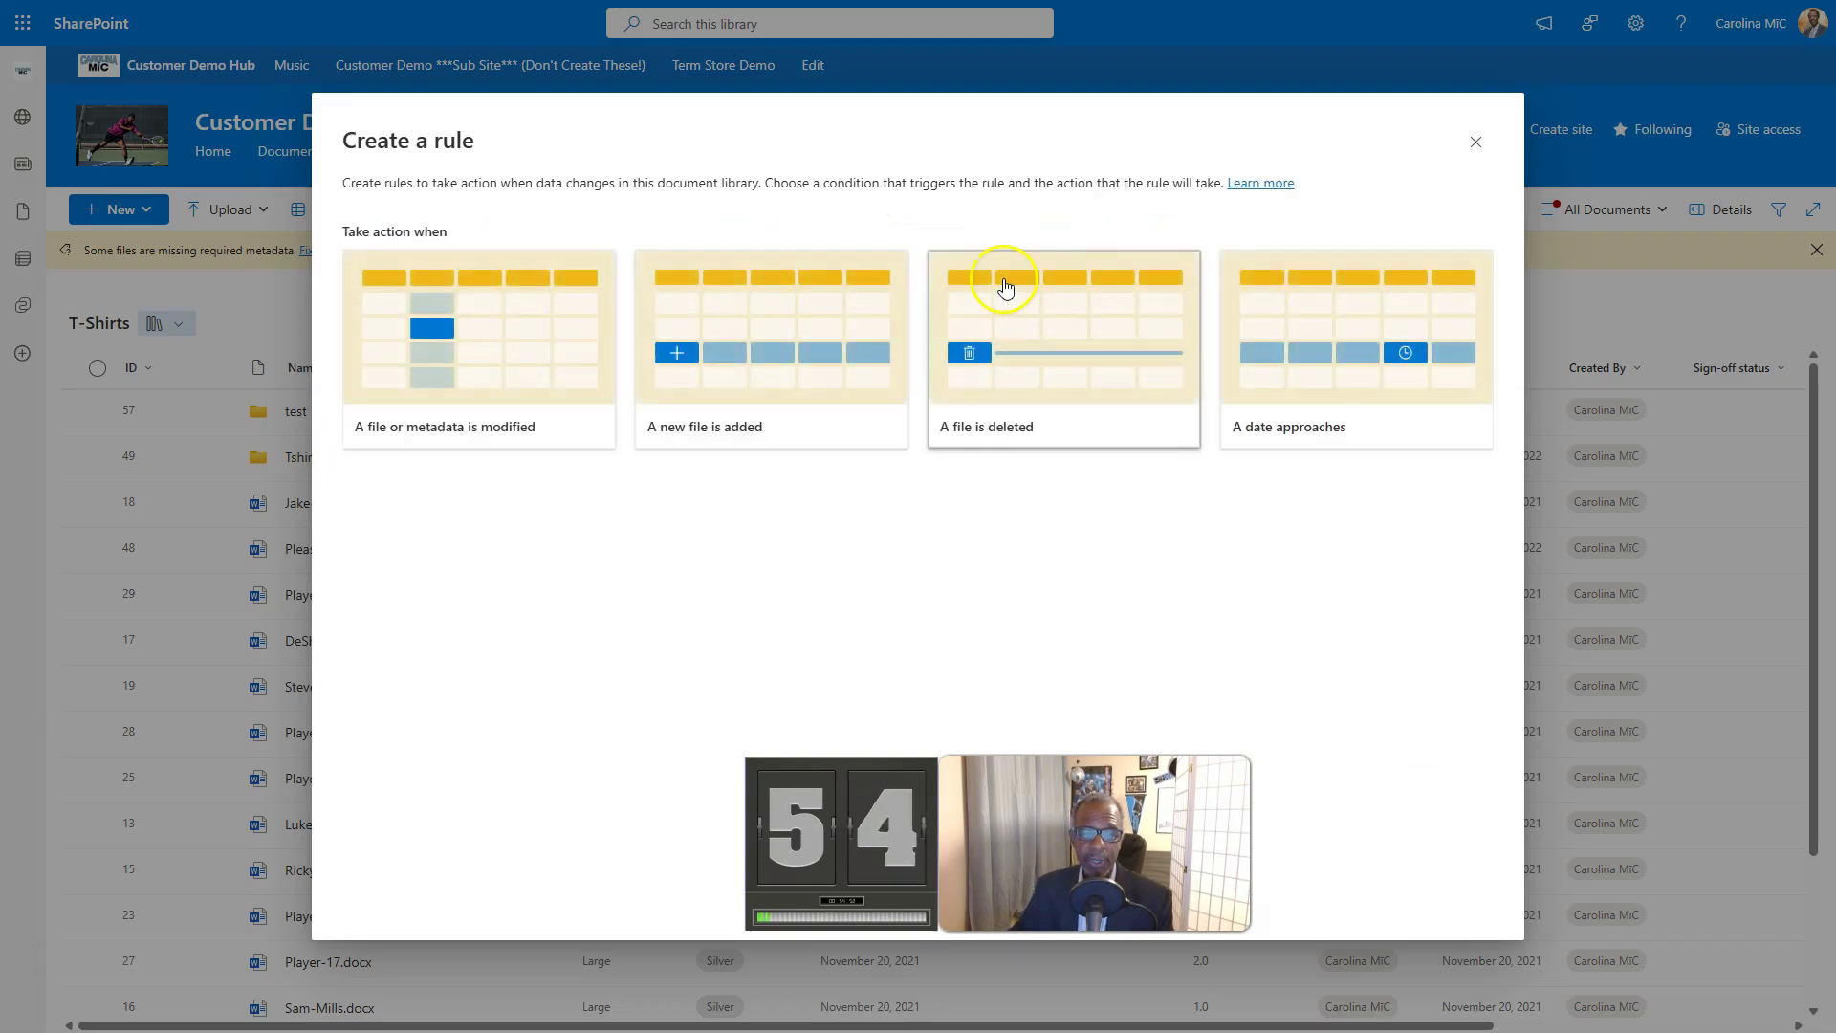
{"action": "left_click", "coordinate": [525, 365]}
{"action": "left_click", "coordinate": [918, 435]}
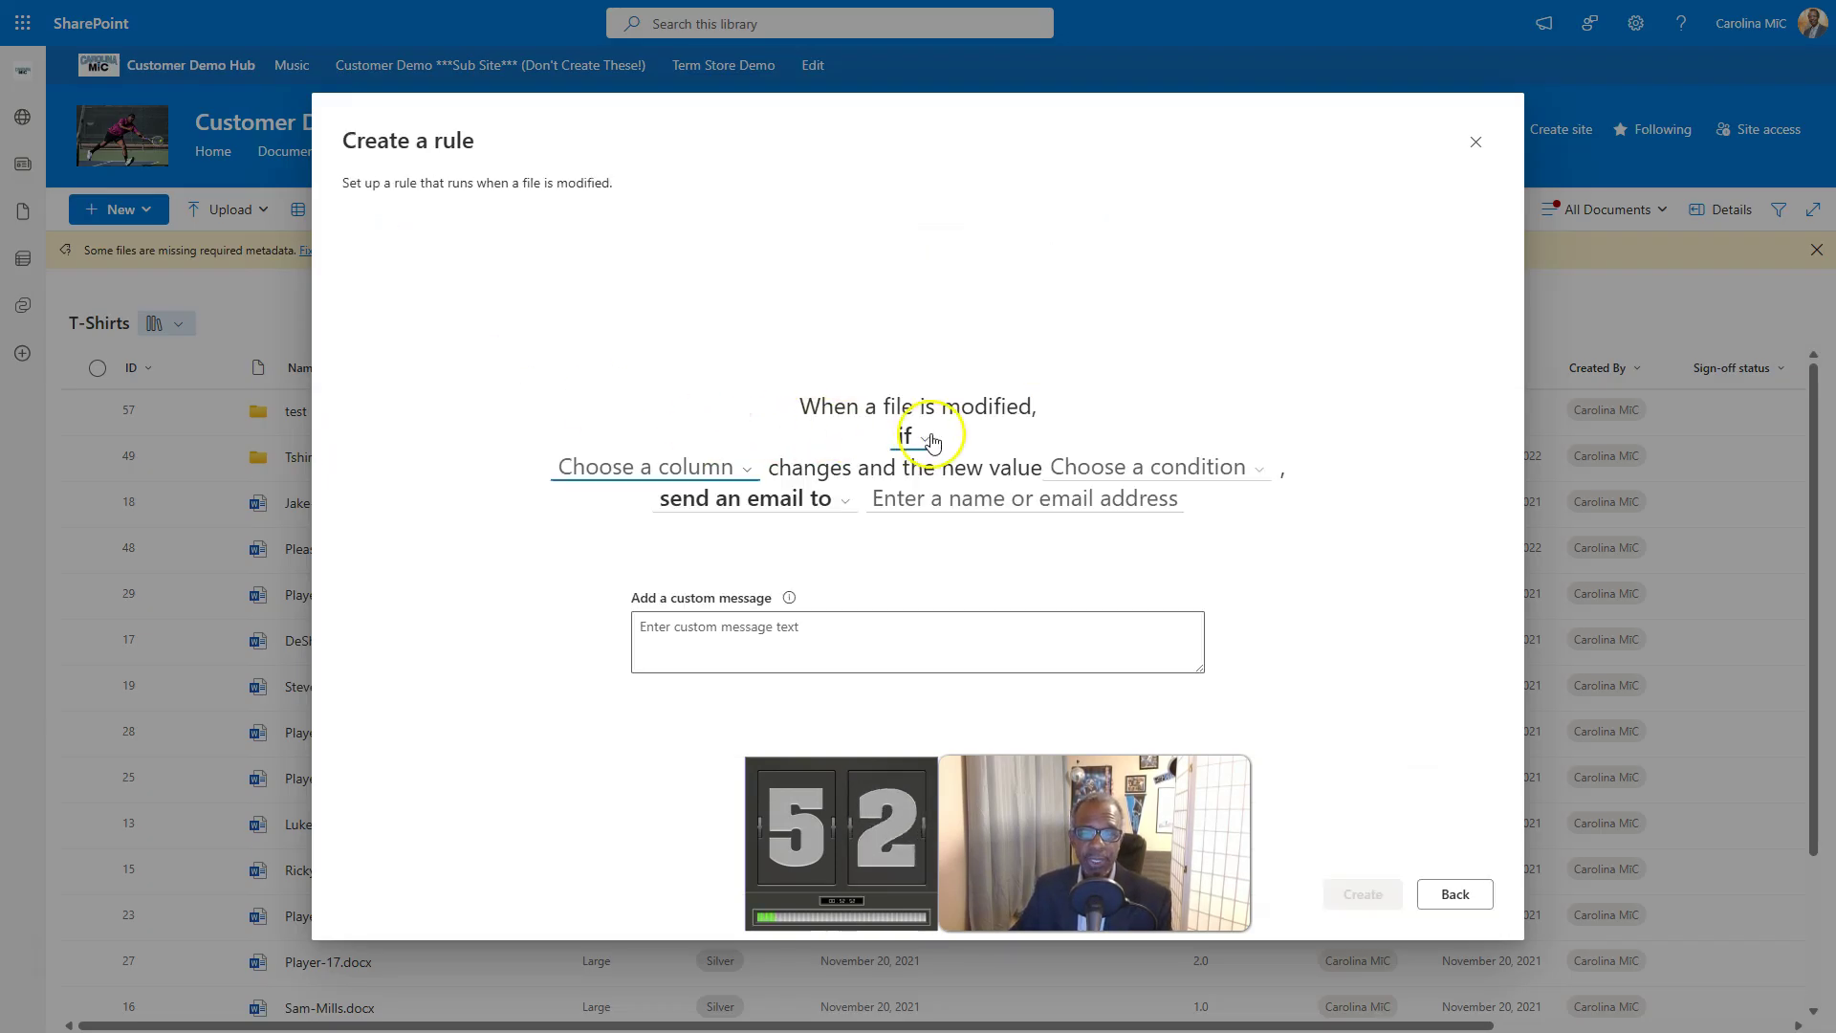
{"action": "left_click", "coordinate": [909, 473]}
{"action": "left_click", "coordinate": [719, 482]}
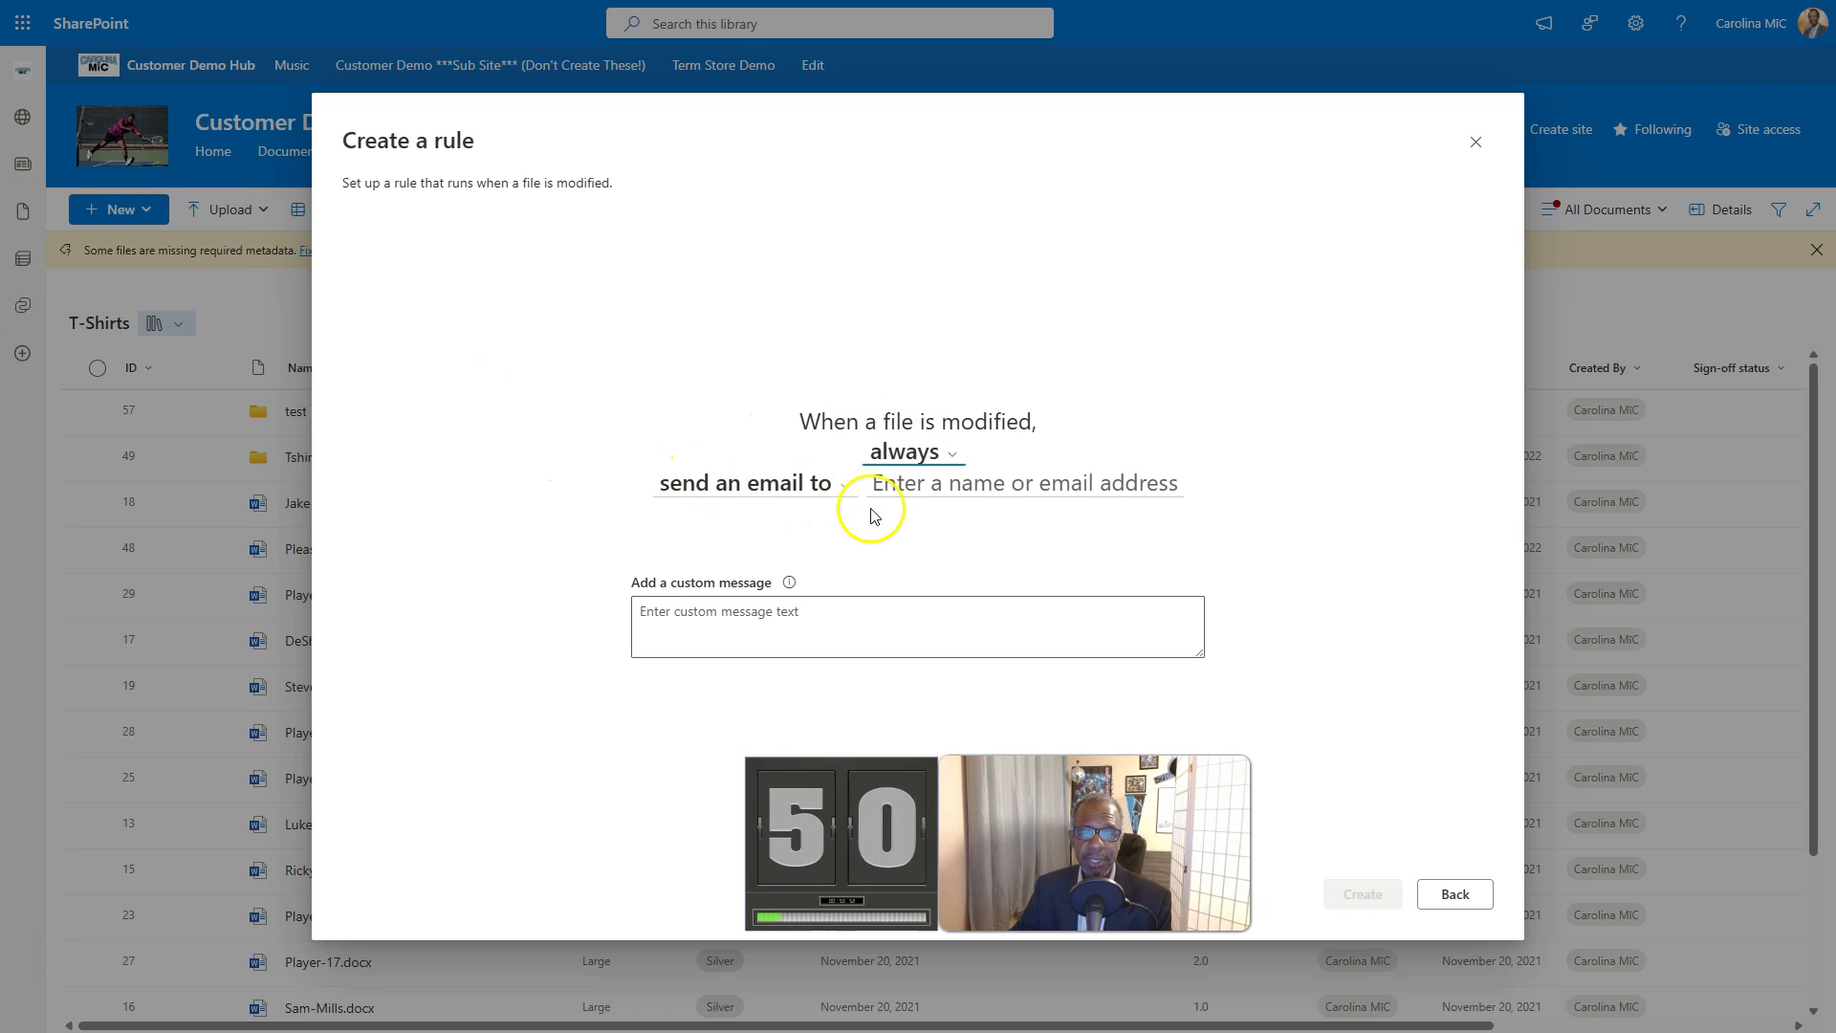
{"action": "left_click", "coordinate": [939, 483]}
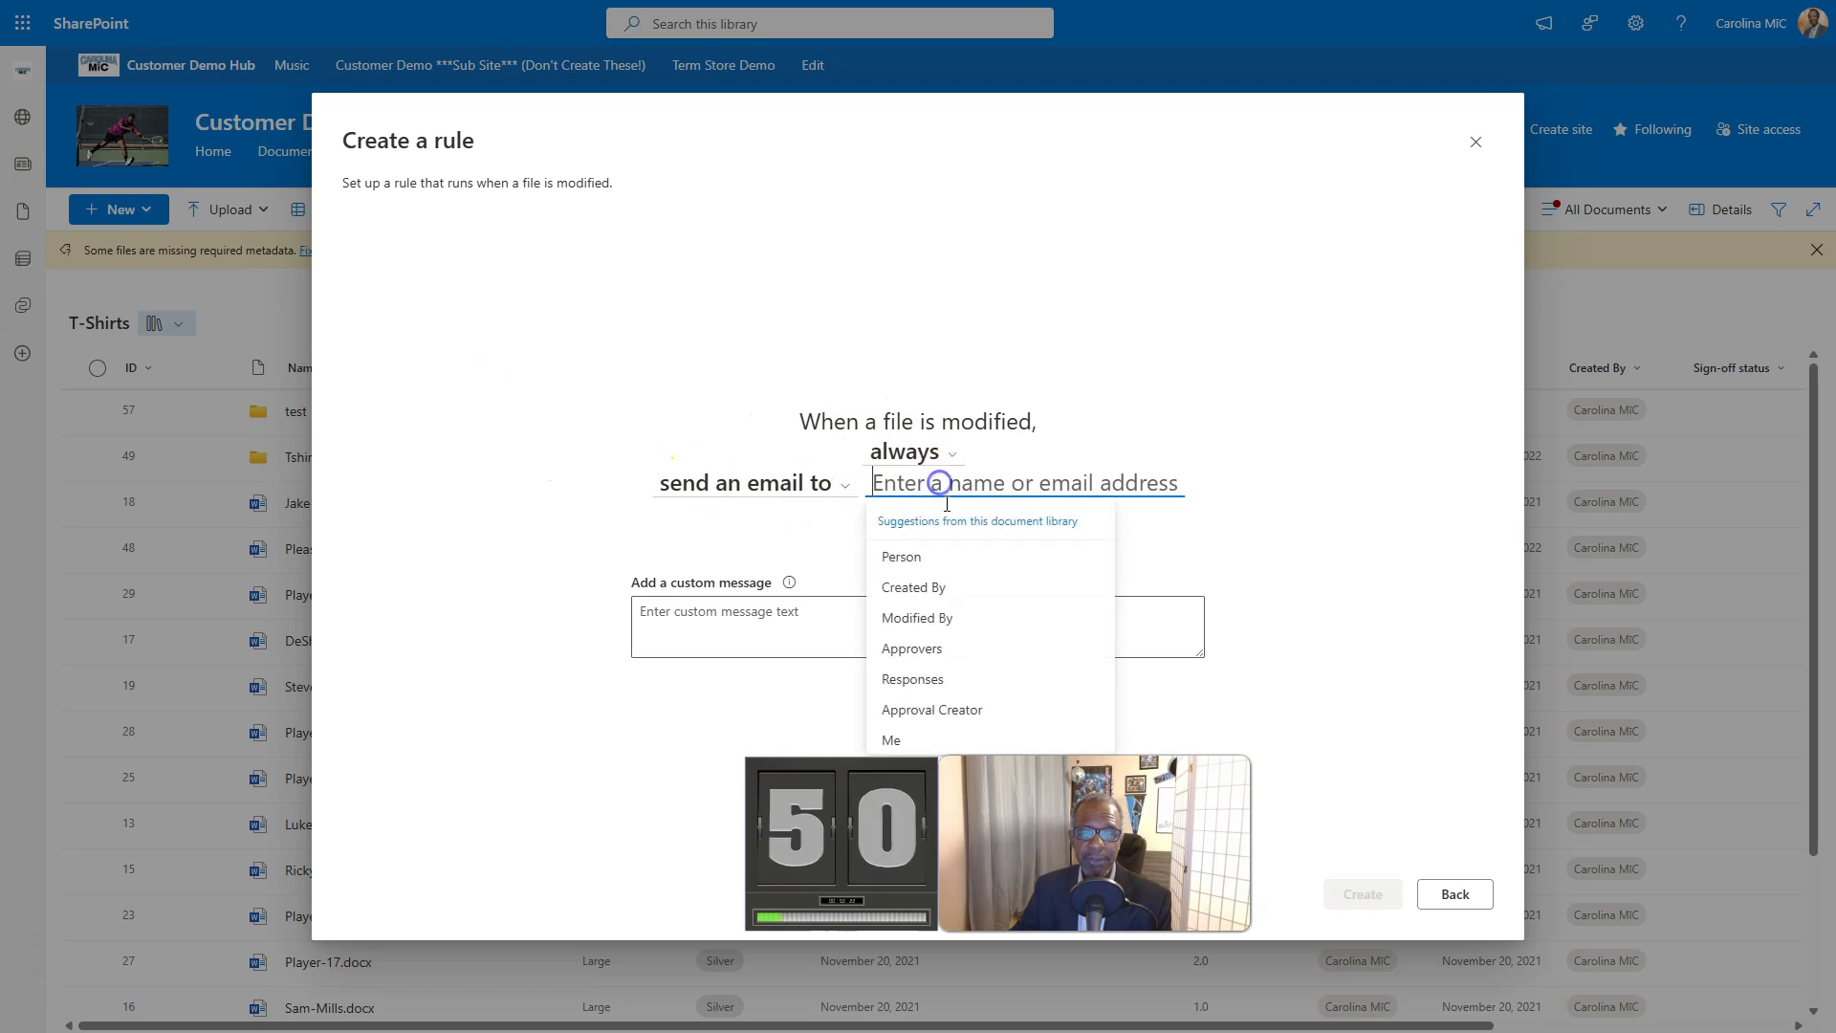
{"action": "left_click", "coordinate": [895, 739]}
{"action": "left_click", "coordinate": [1359, 894]}
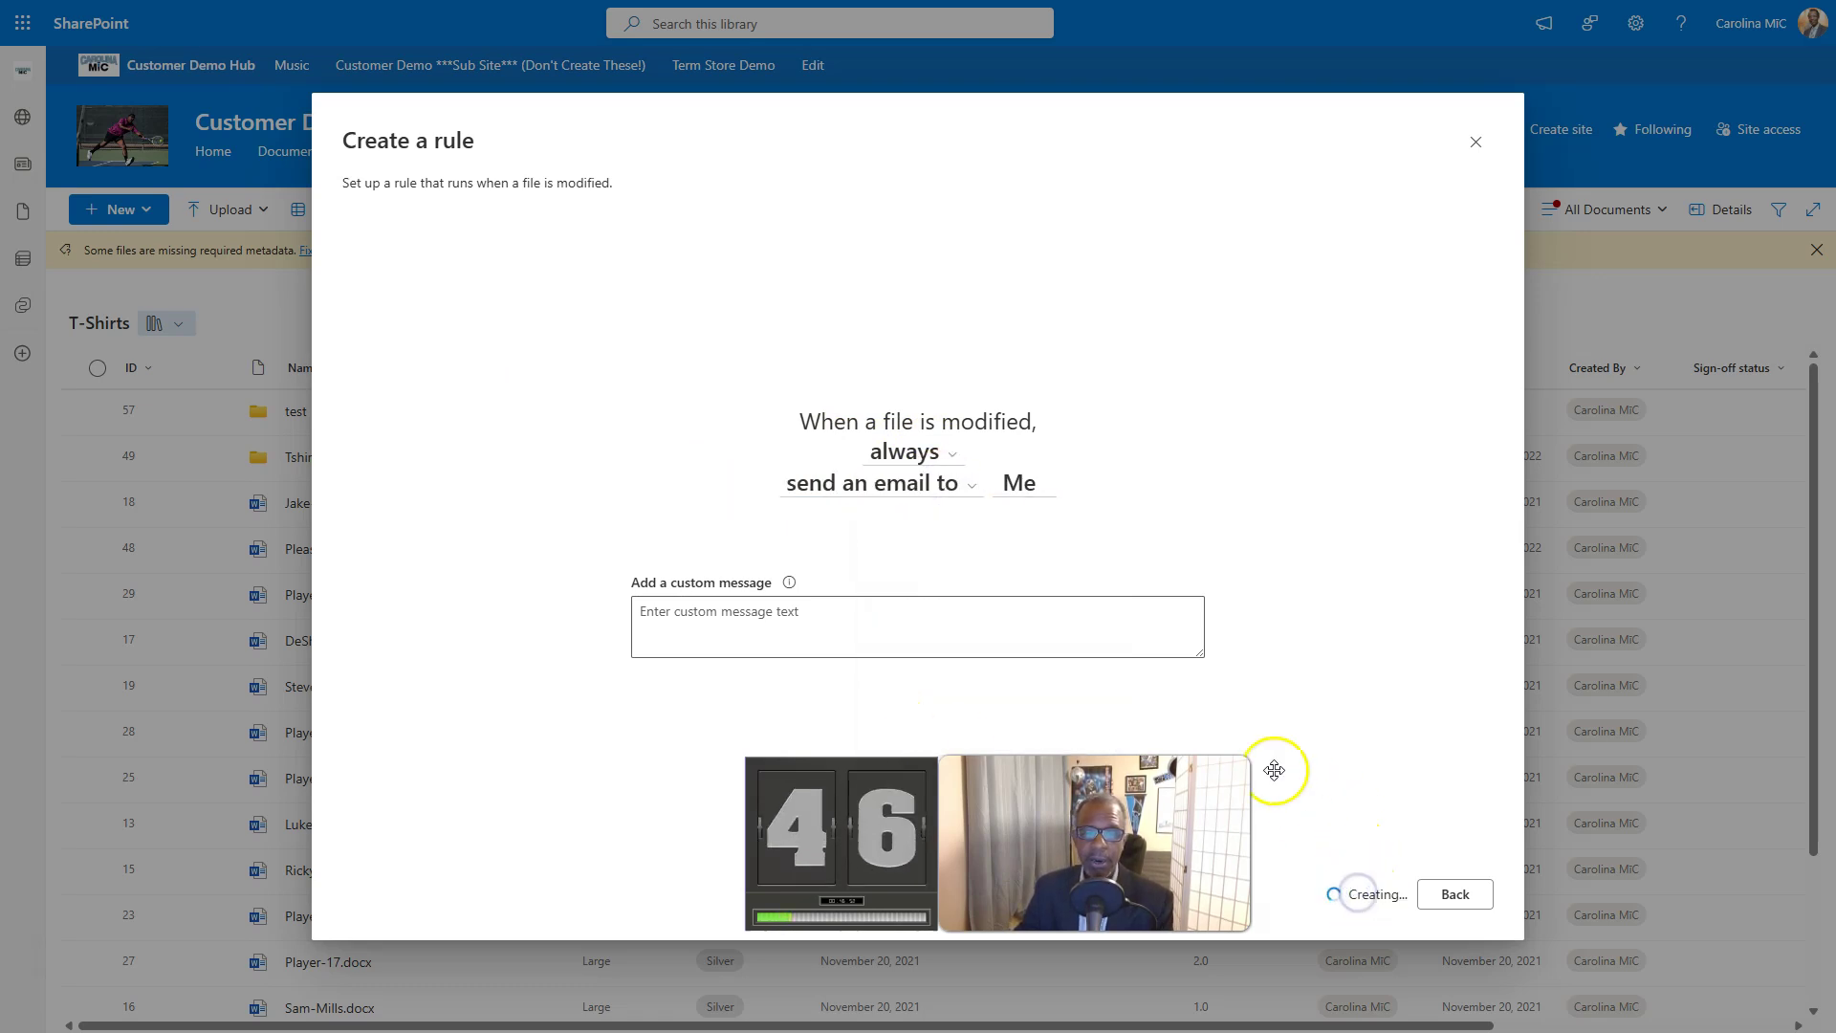
Create a rule that emails Me when a new file is added
{"action": "left_click", "coordinate": [433, 247]}
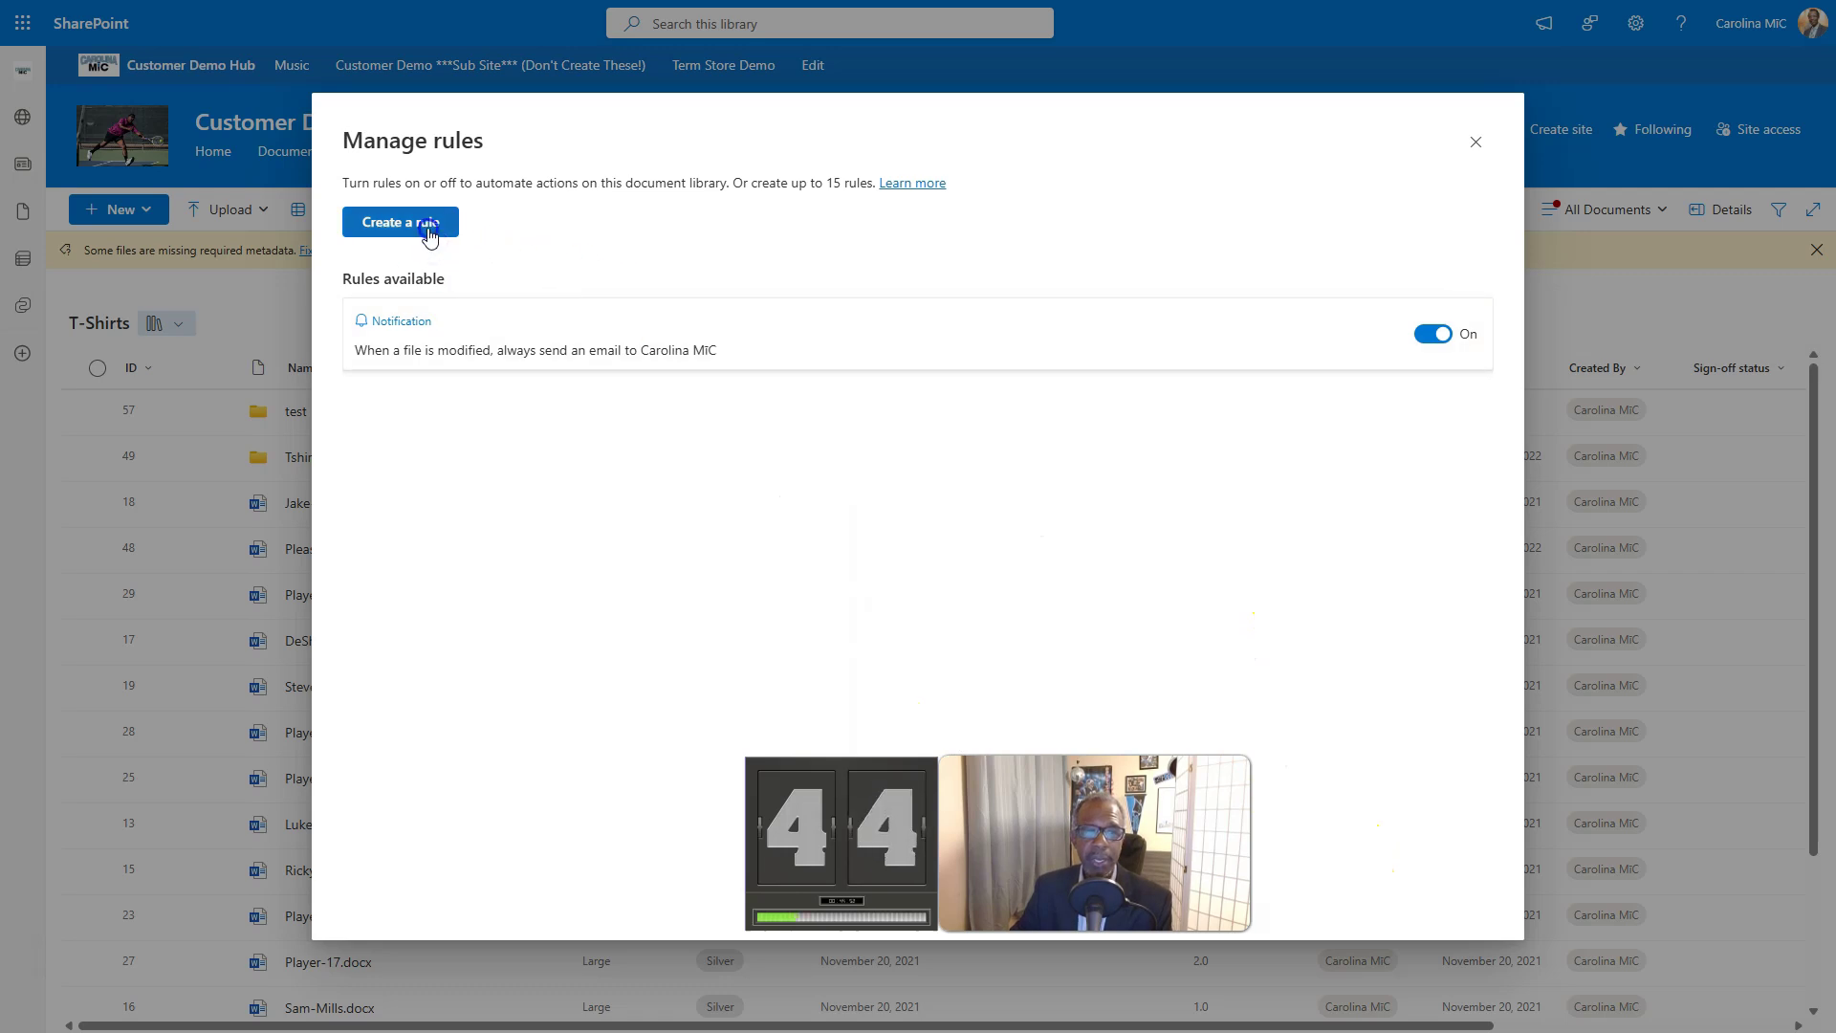
{"action": "left_click", "coordinate": [708, 368]}
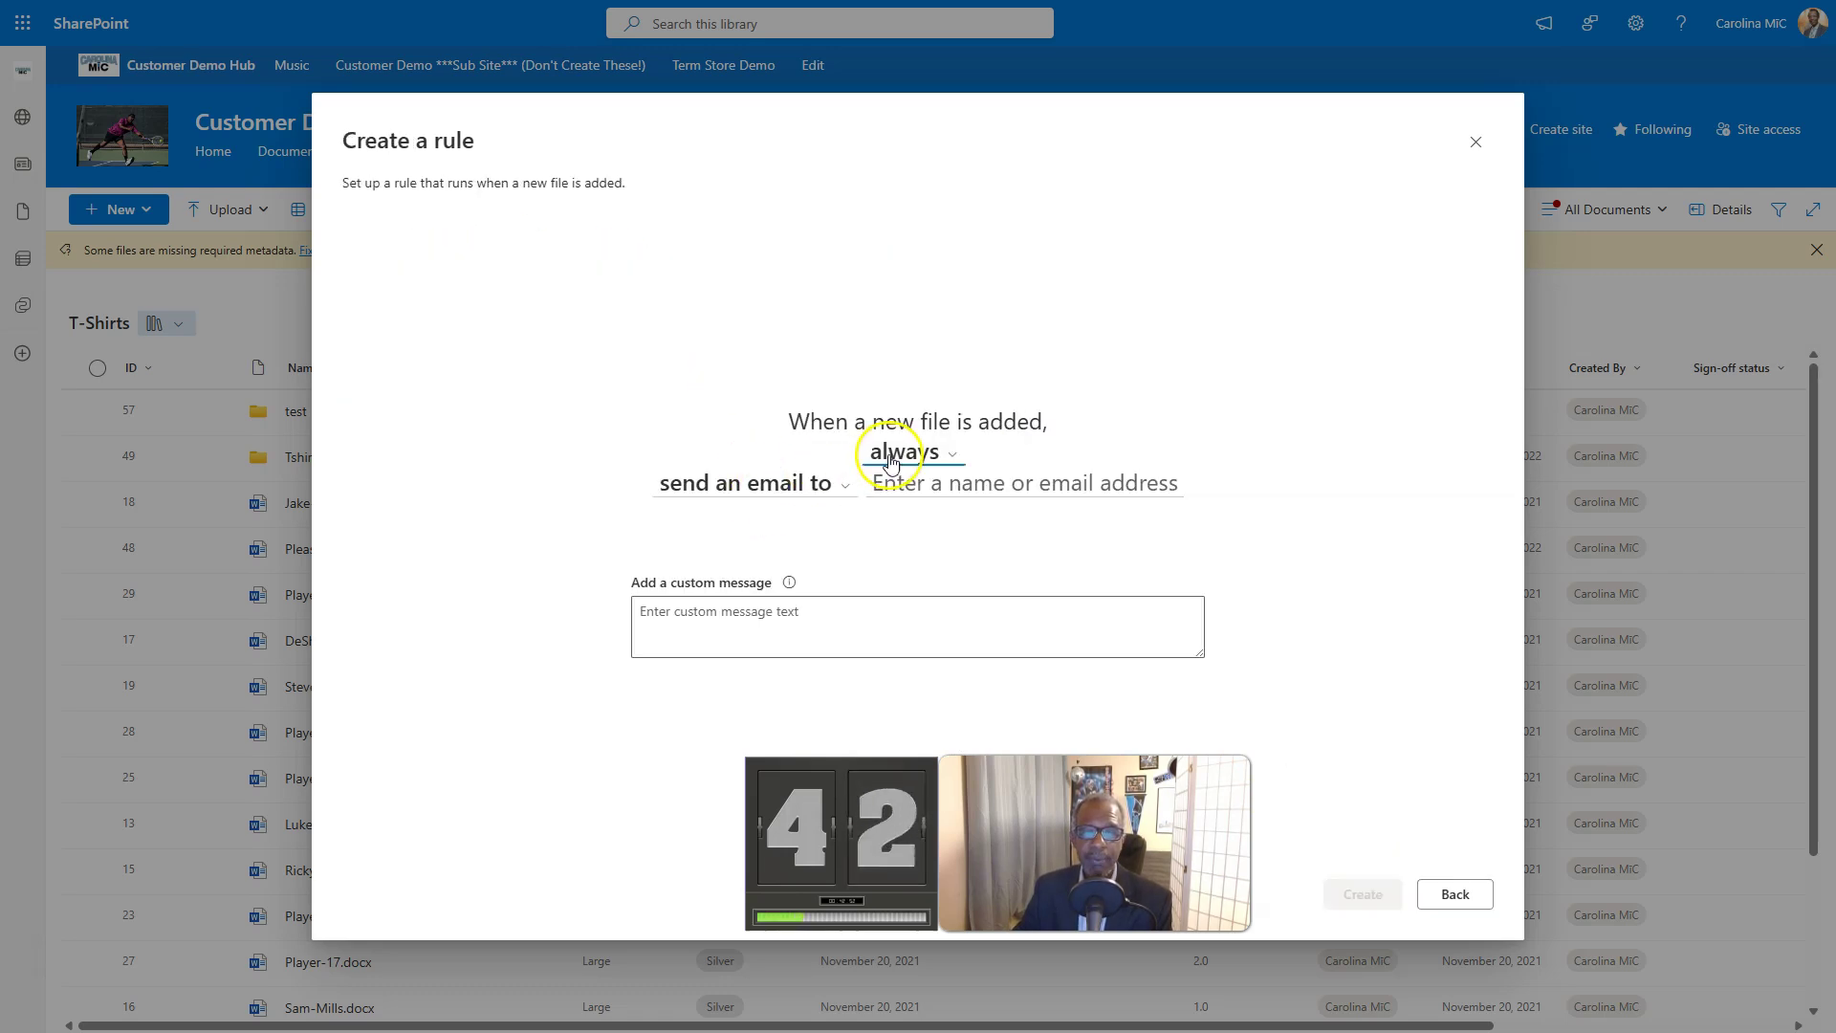
{"action": "left_click", "coordinate": [956, 488]}
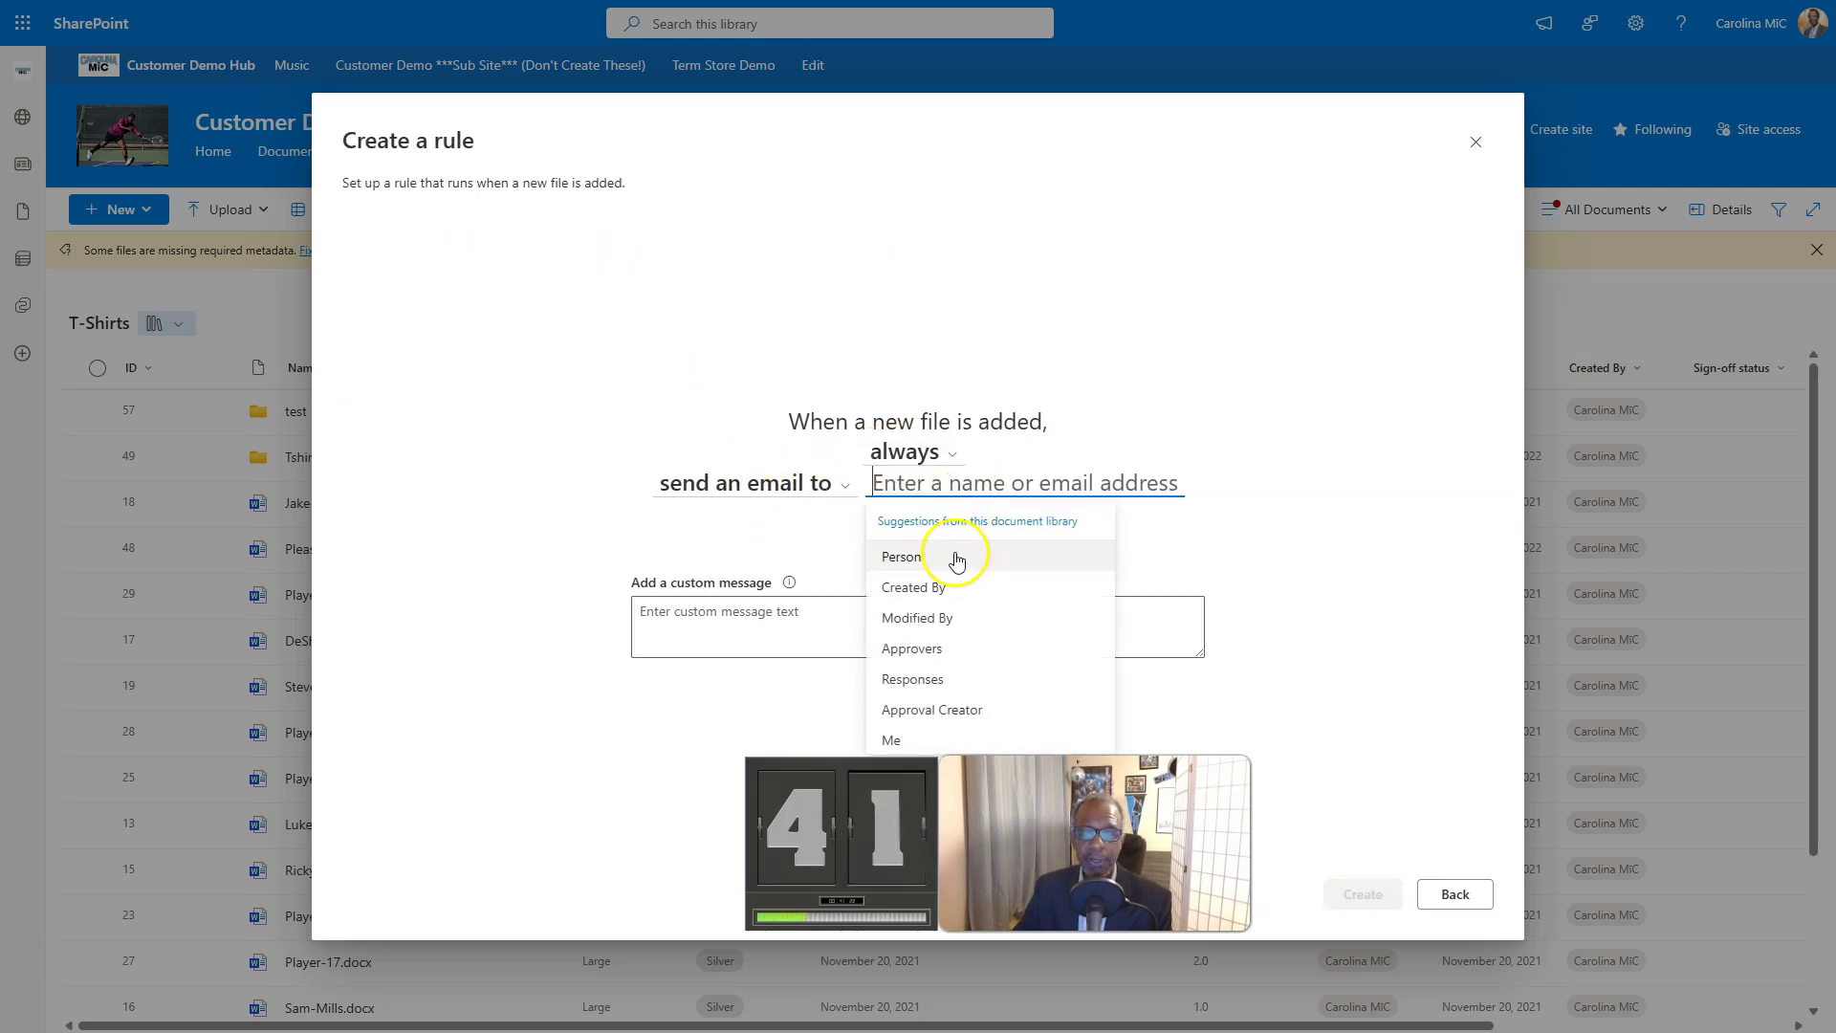
{"action": "left_click", "coordinate": [899, 739]}
{"action": "left_click", "coordinate": [1362, 893]}
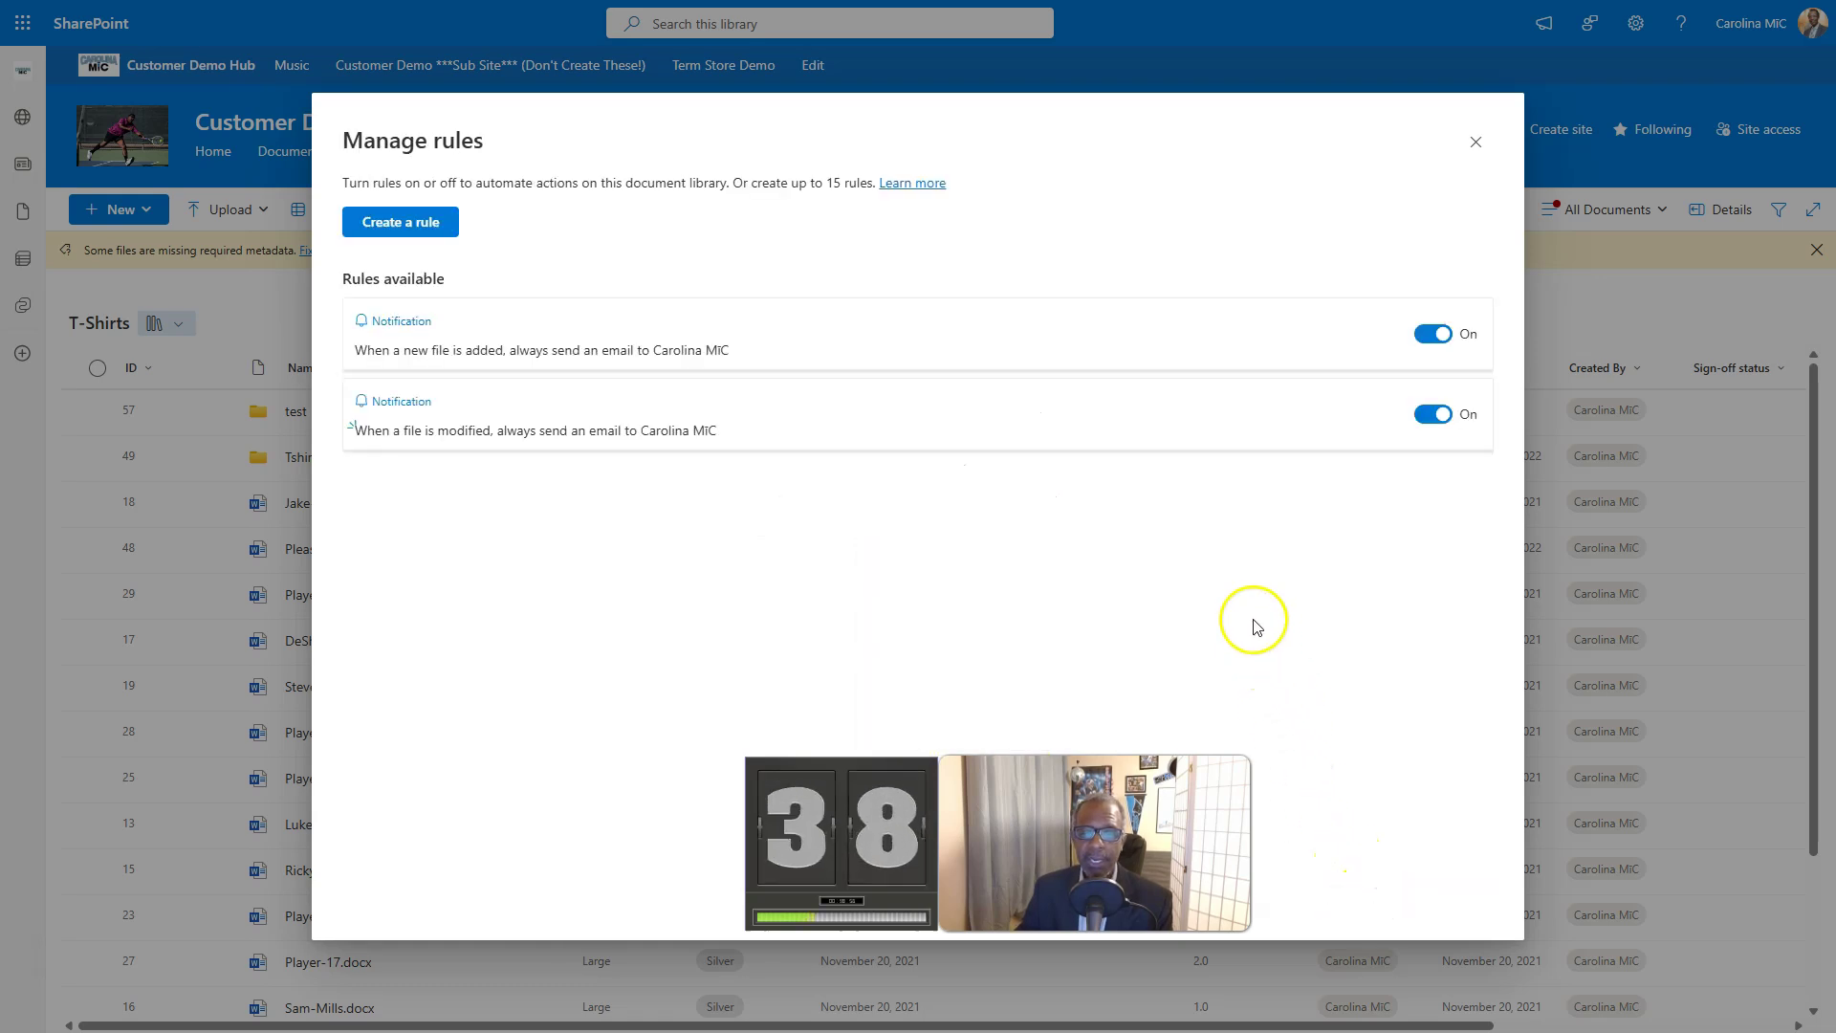
Set up a third rule that emails Me when a file is deleted
{"action": "left_click", "coordinate": [381, 222]}
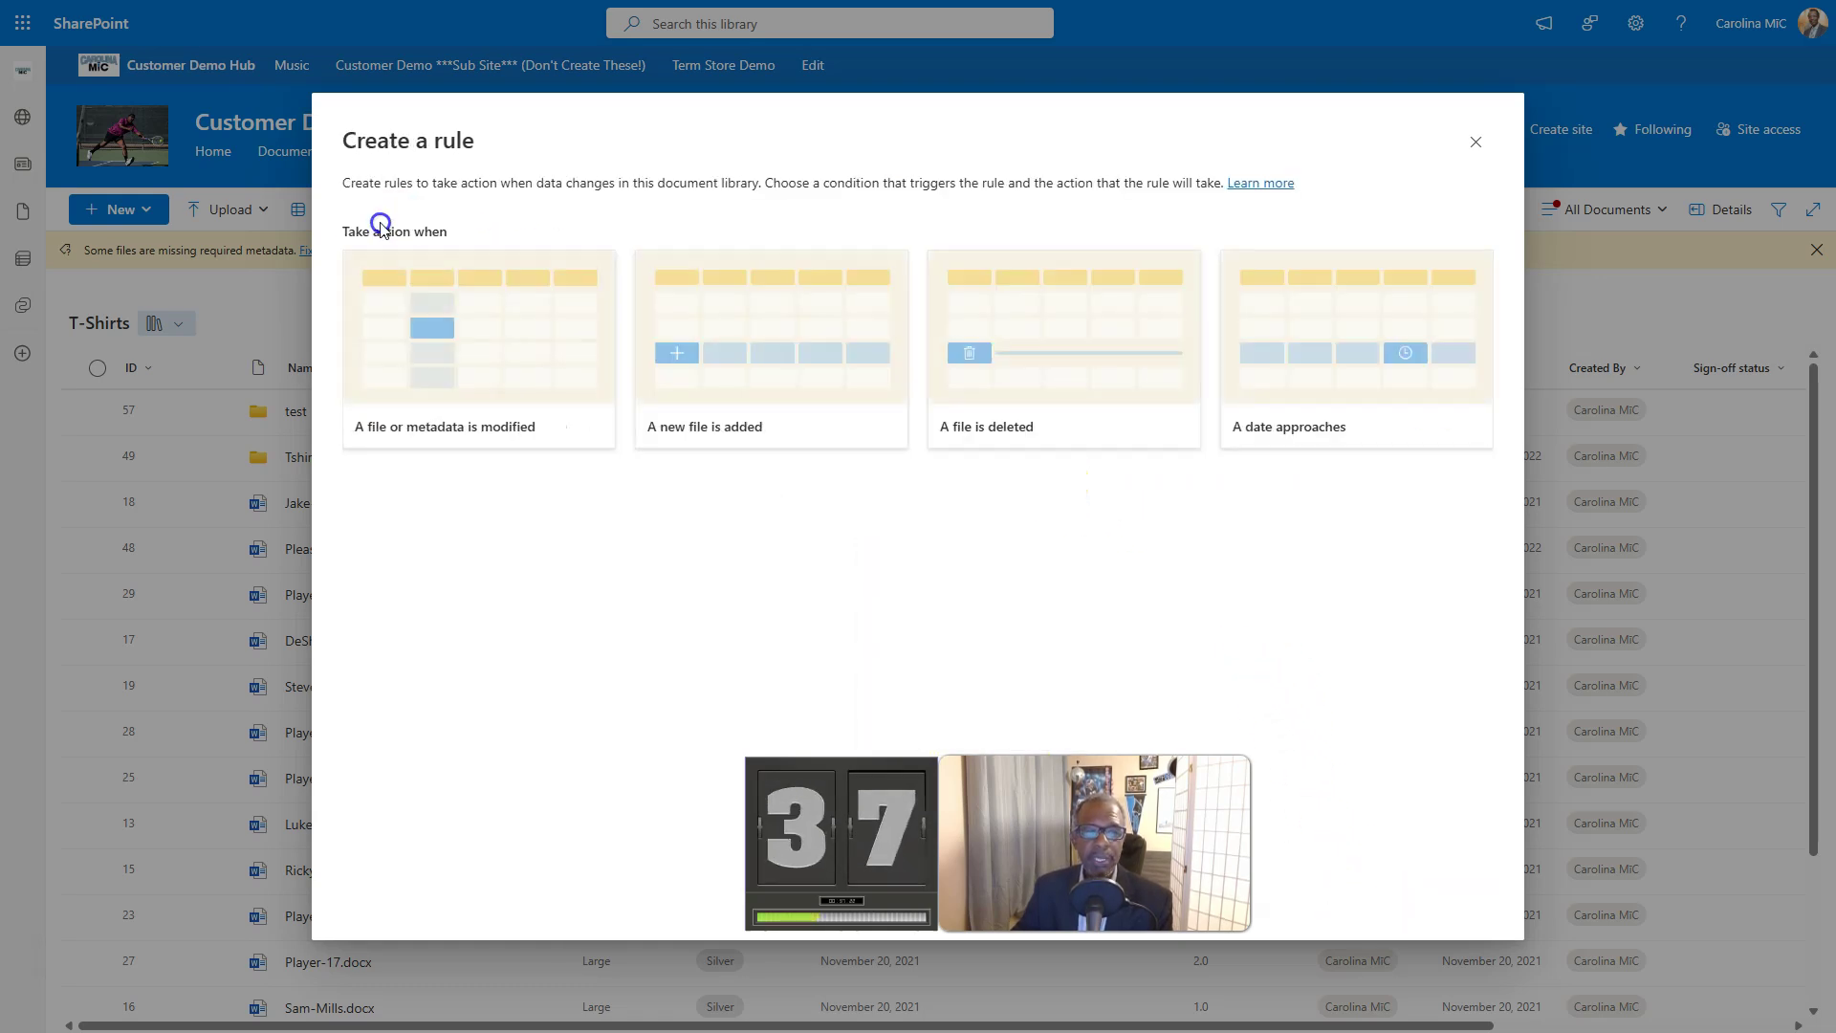
{"action": "left_click", "coordinate": [939, 318]}
{"action": "left_click", "coordinate": [906, 466]}
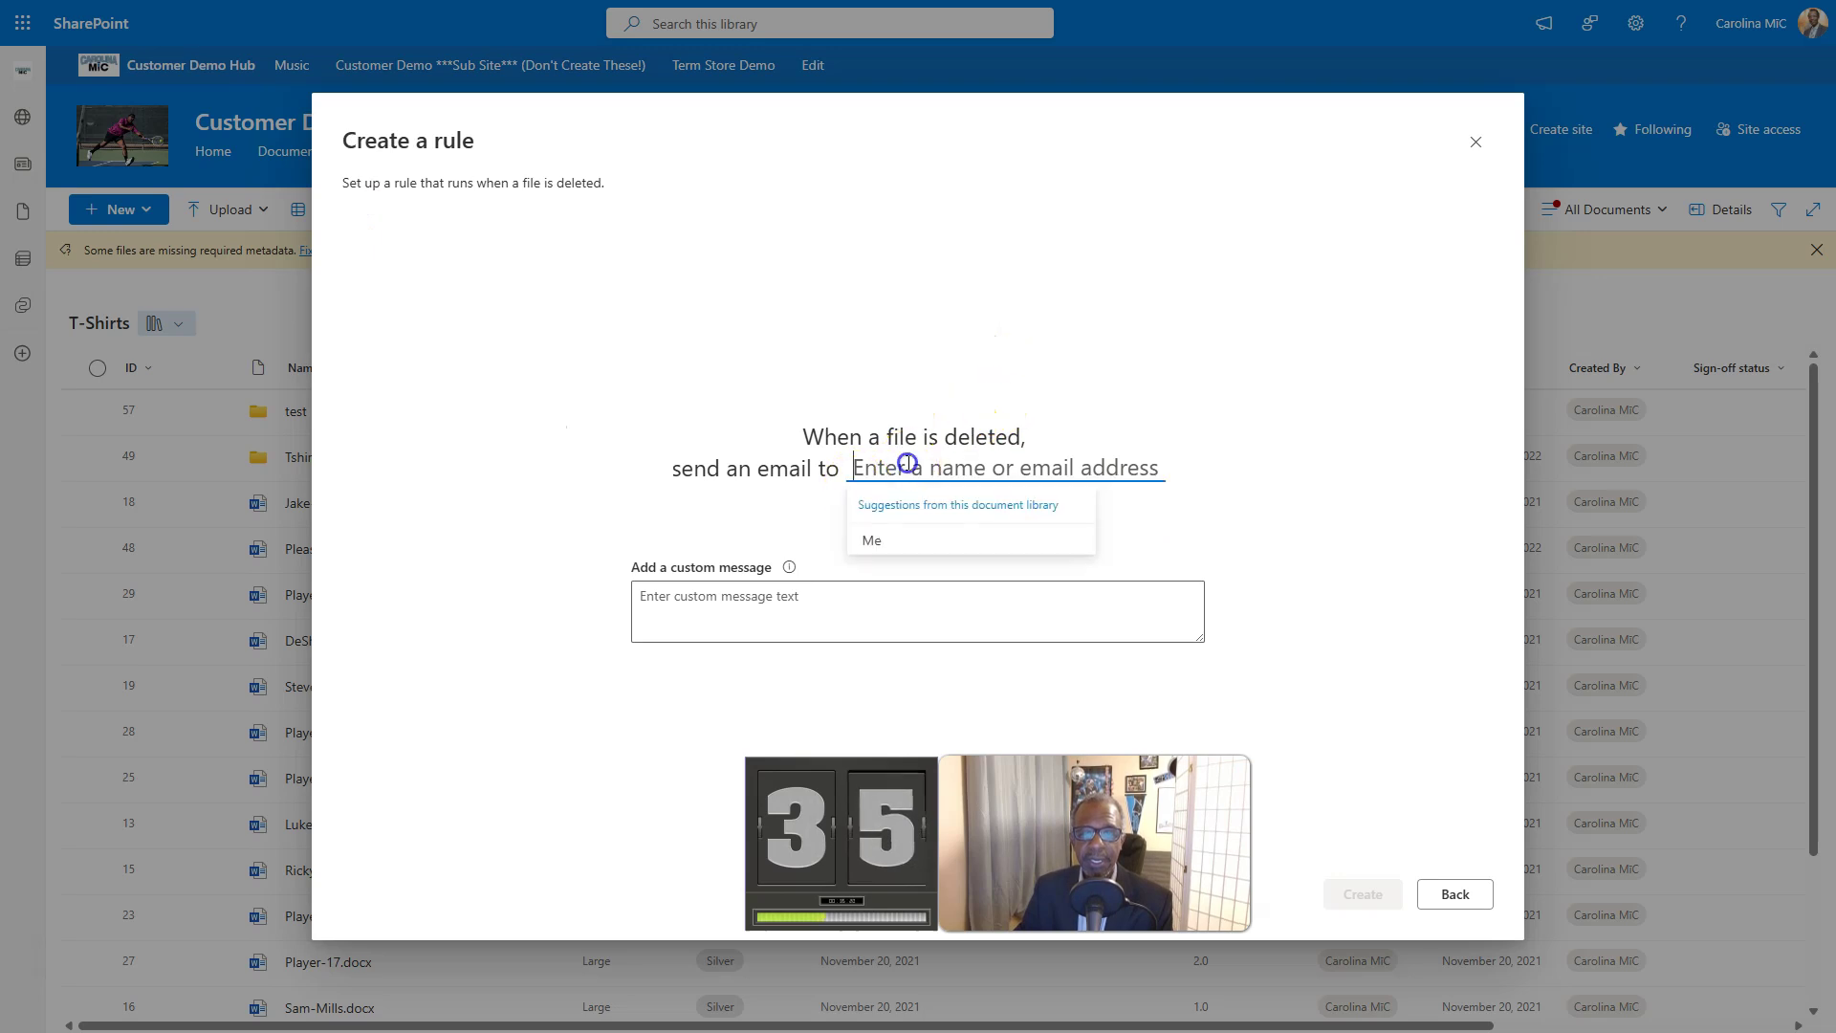
{"action": "left_click", "coordinate": [909, 543]}
{"action": "left_click", "coordinate": [1362, 893]}
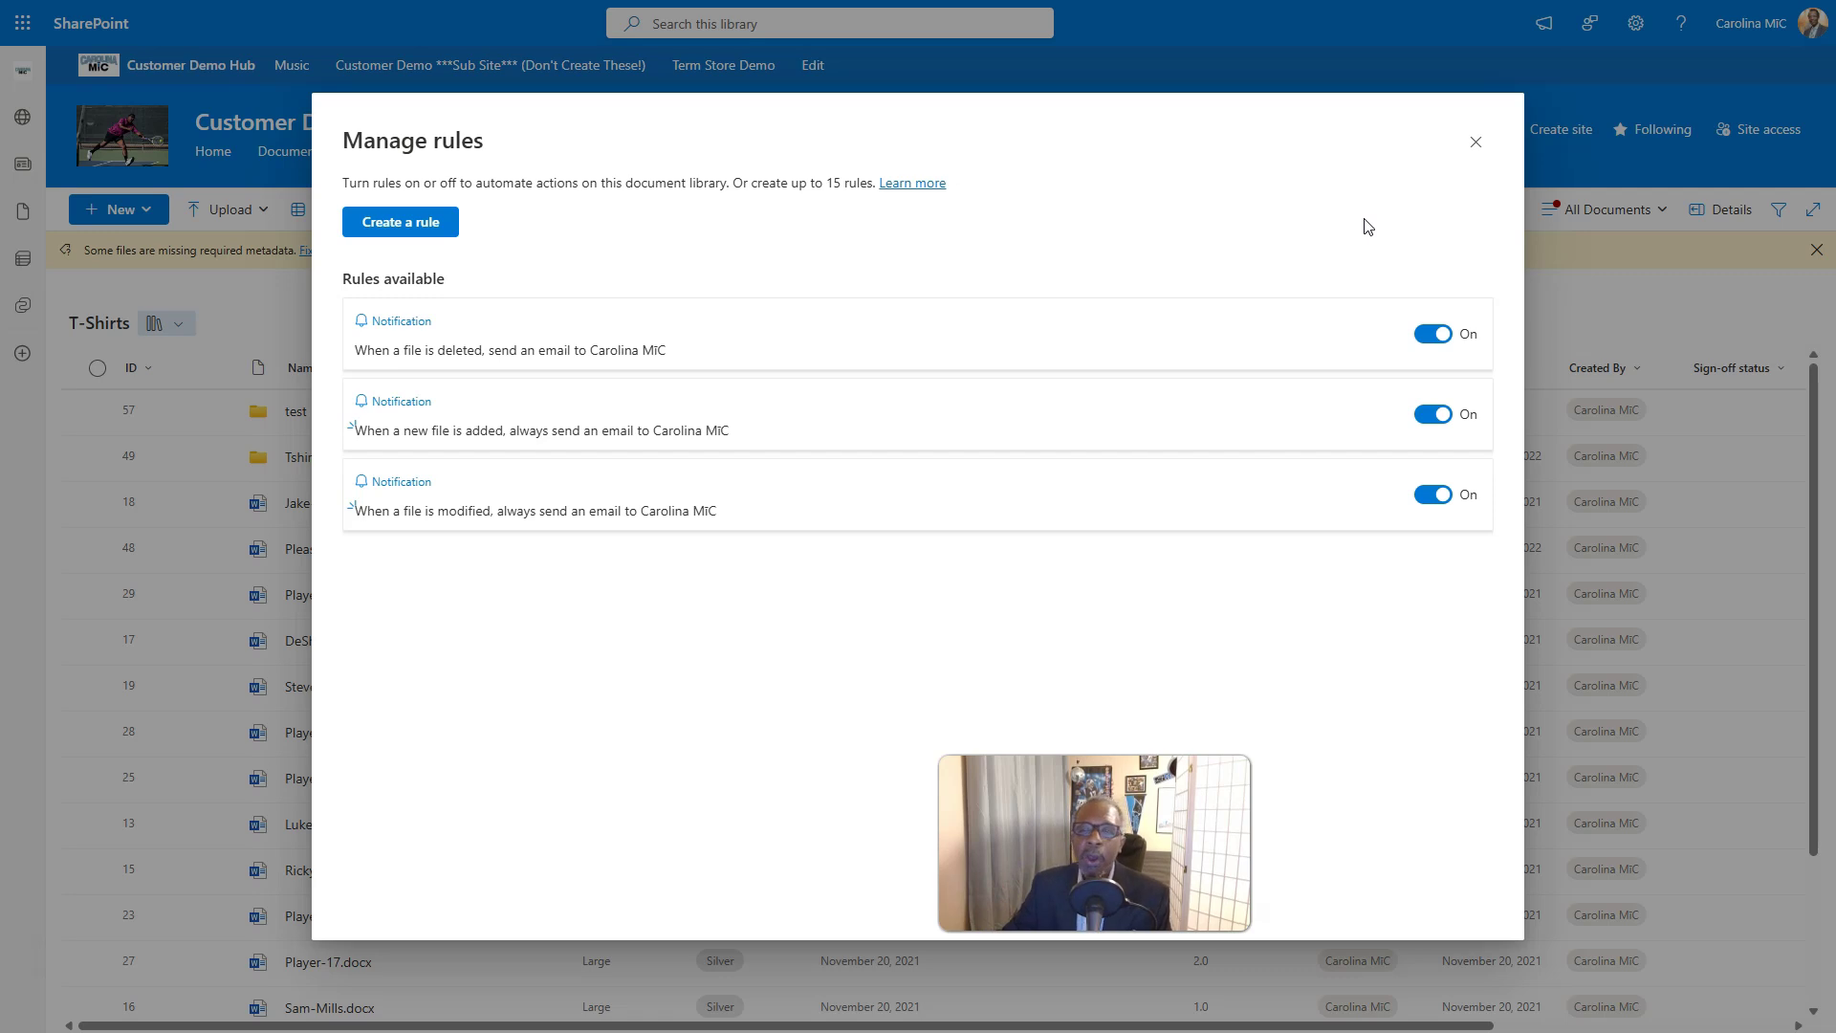
Close the Manage rules list
{"action": "left_click", "coordinate": [1476, 148]}
{"action": "left_click", "coordinate": [1476, 148]}
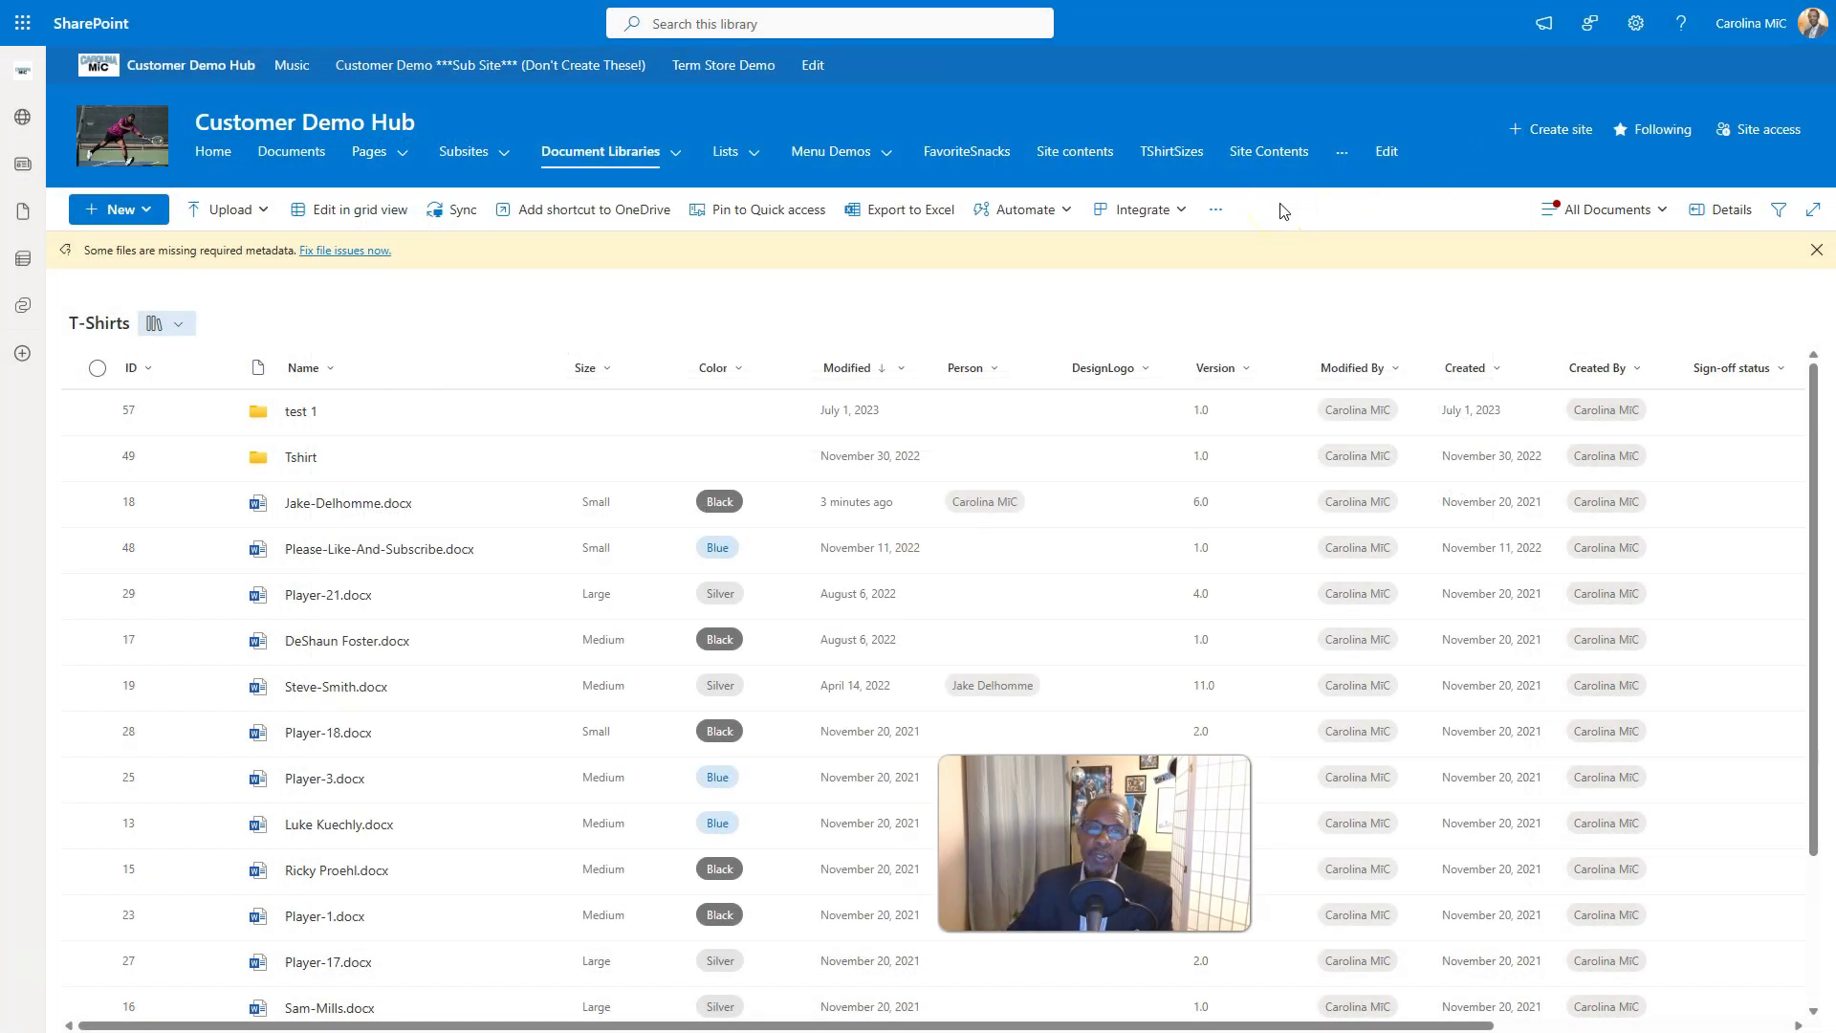
{"action": "left_click", "coordinate": [1145, 312]}
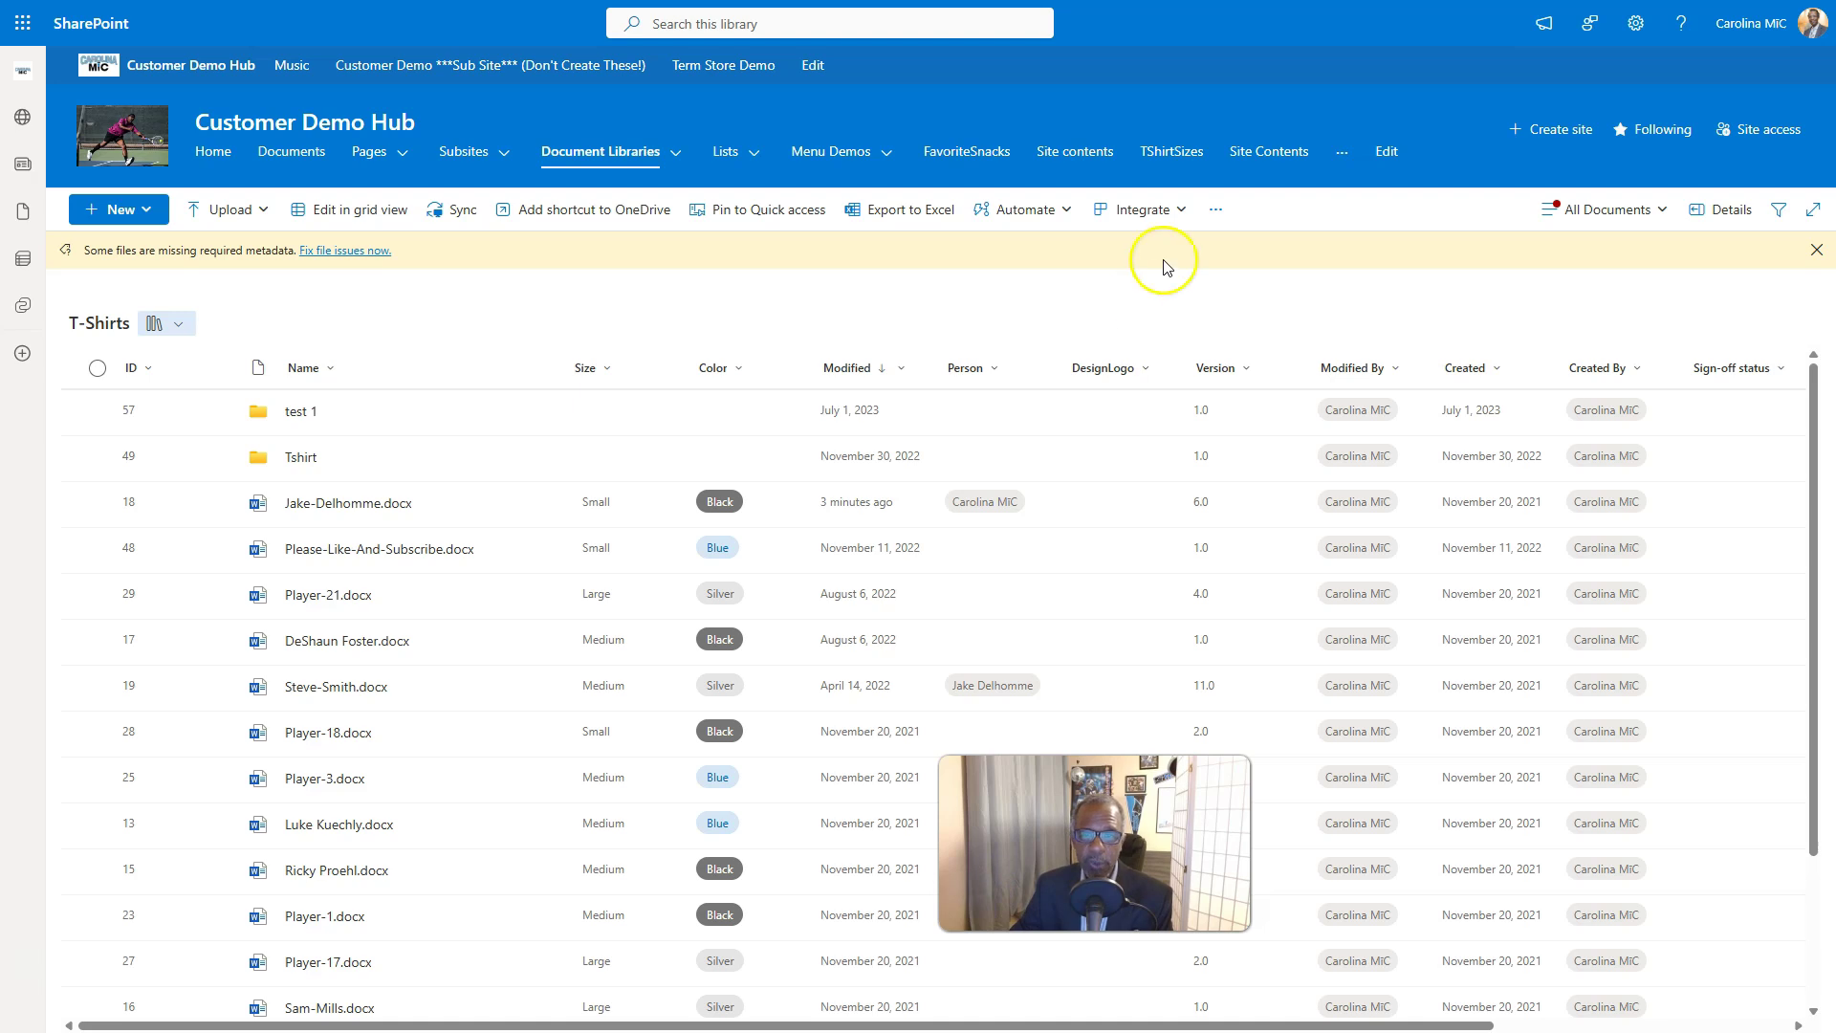
Bring up the library's Alert me form and review its all-changes, immediate email settings
{"action": "left_click", "coordinate": [1214, 209]}
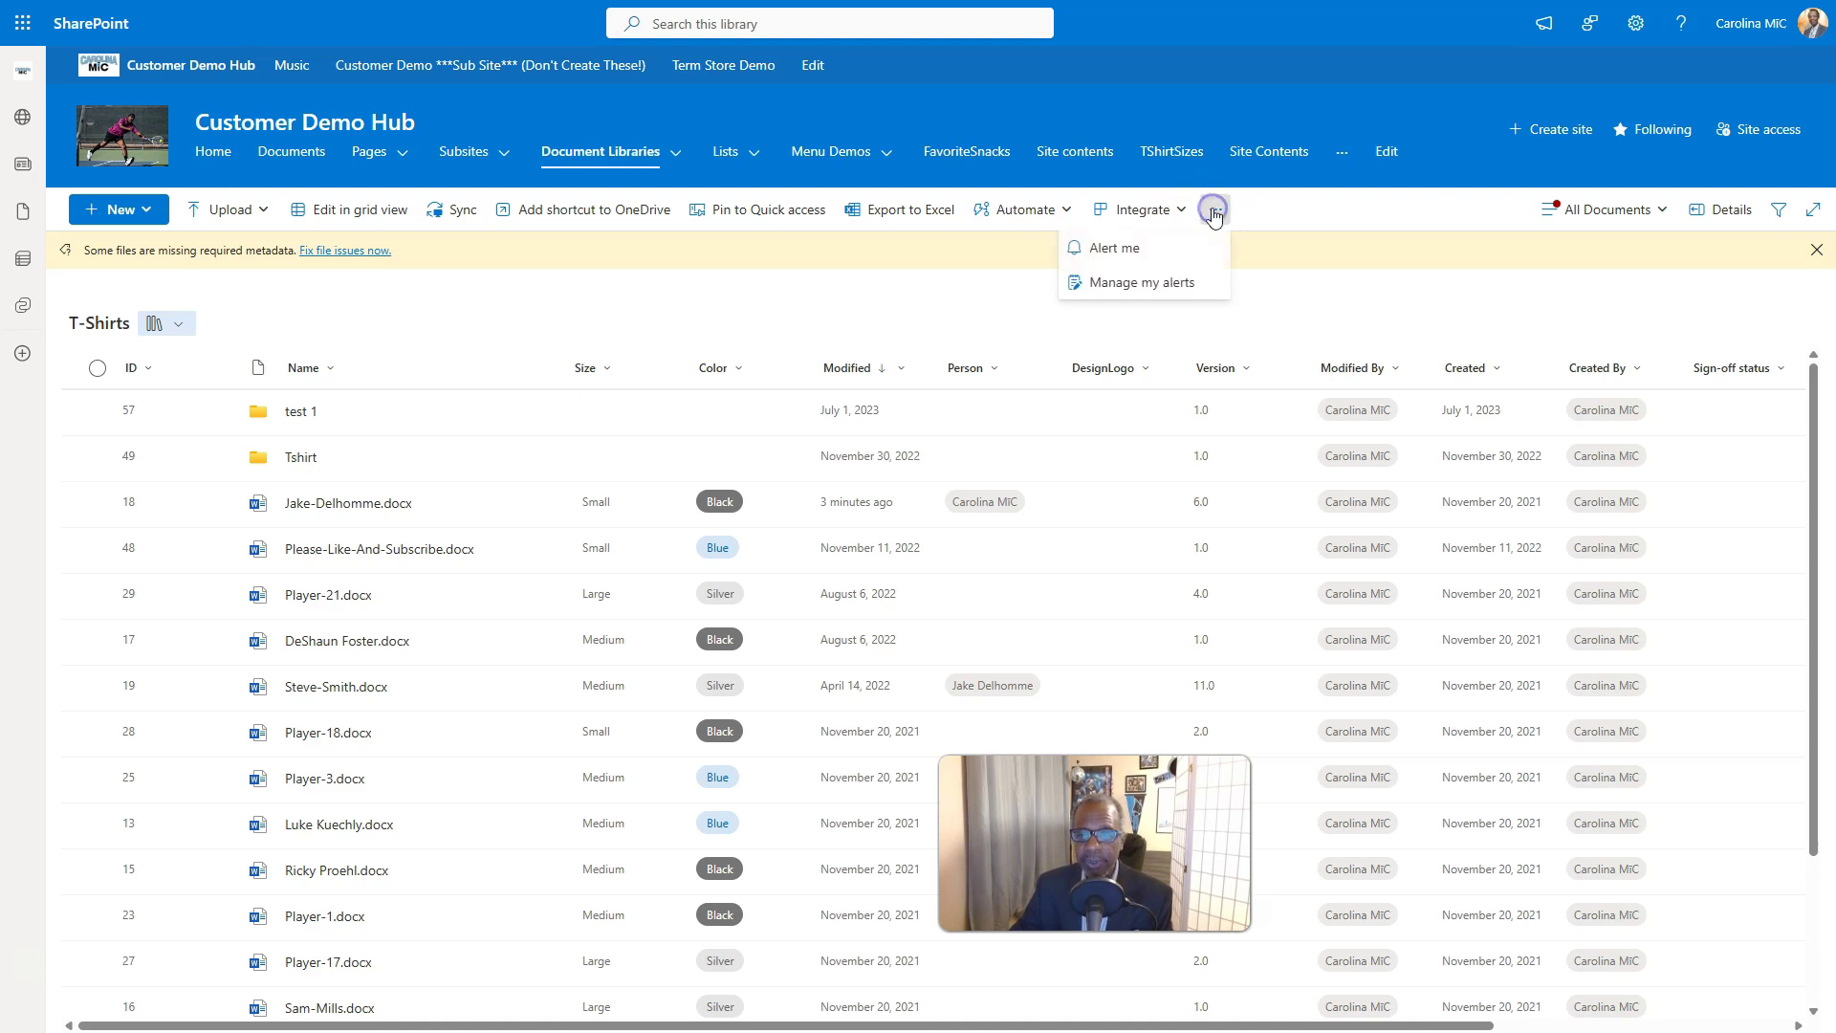
{"action": "left_click", "coordinate": [1109, 247]}
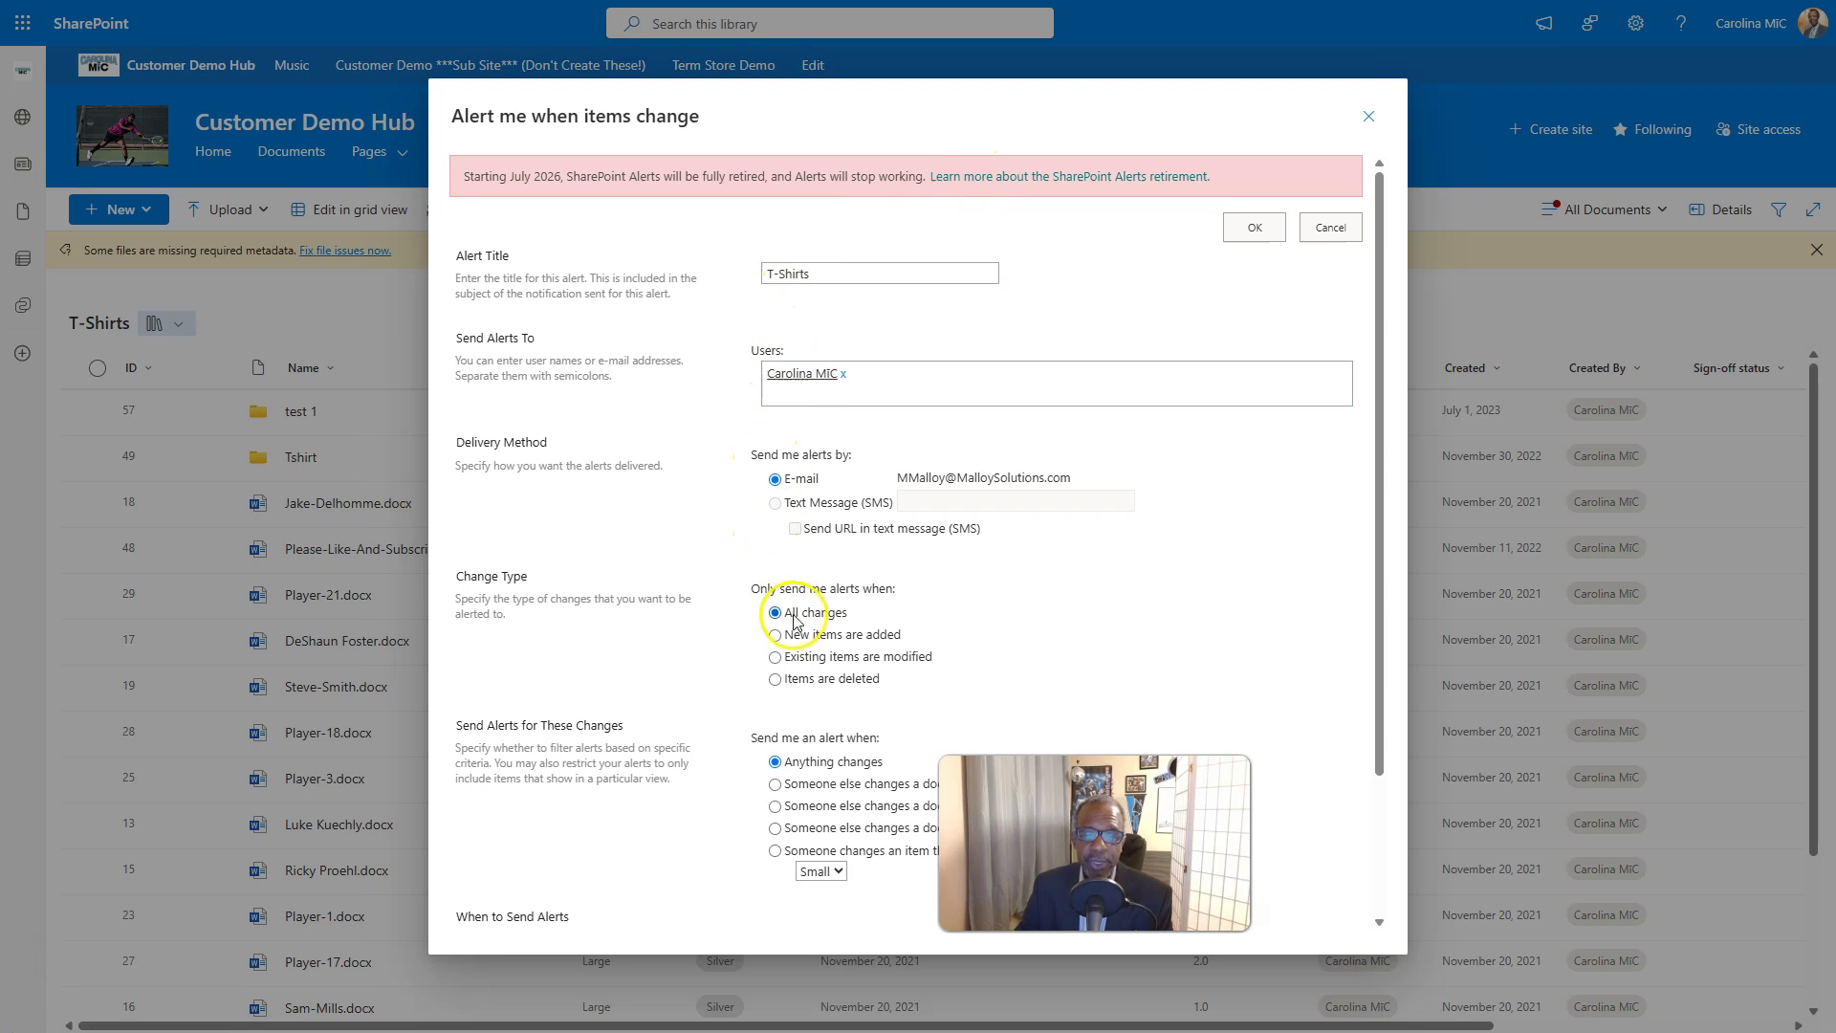
{"action": "scroll", "coordinate": [857, 649], "scroll_direction": "down", "scroll_amount": 1}
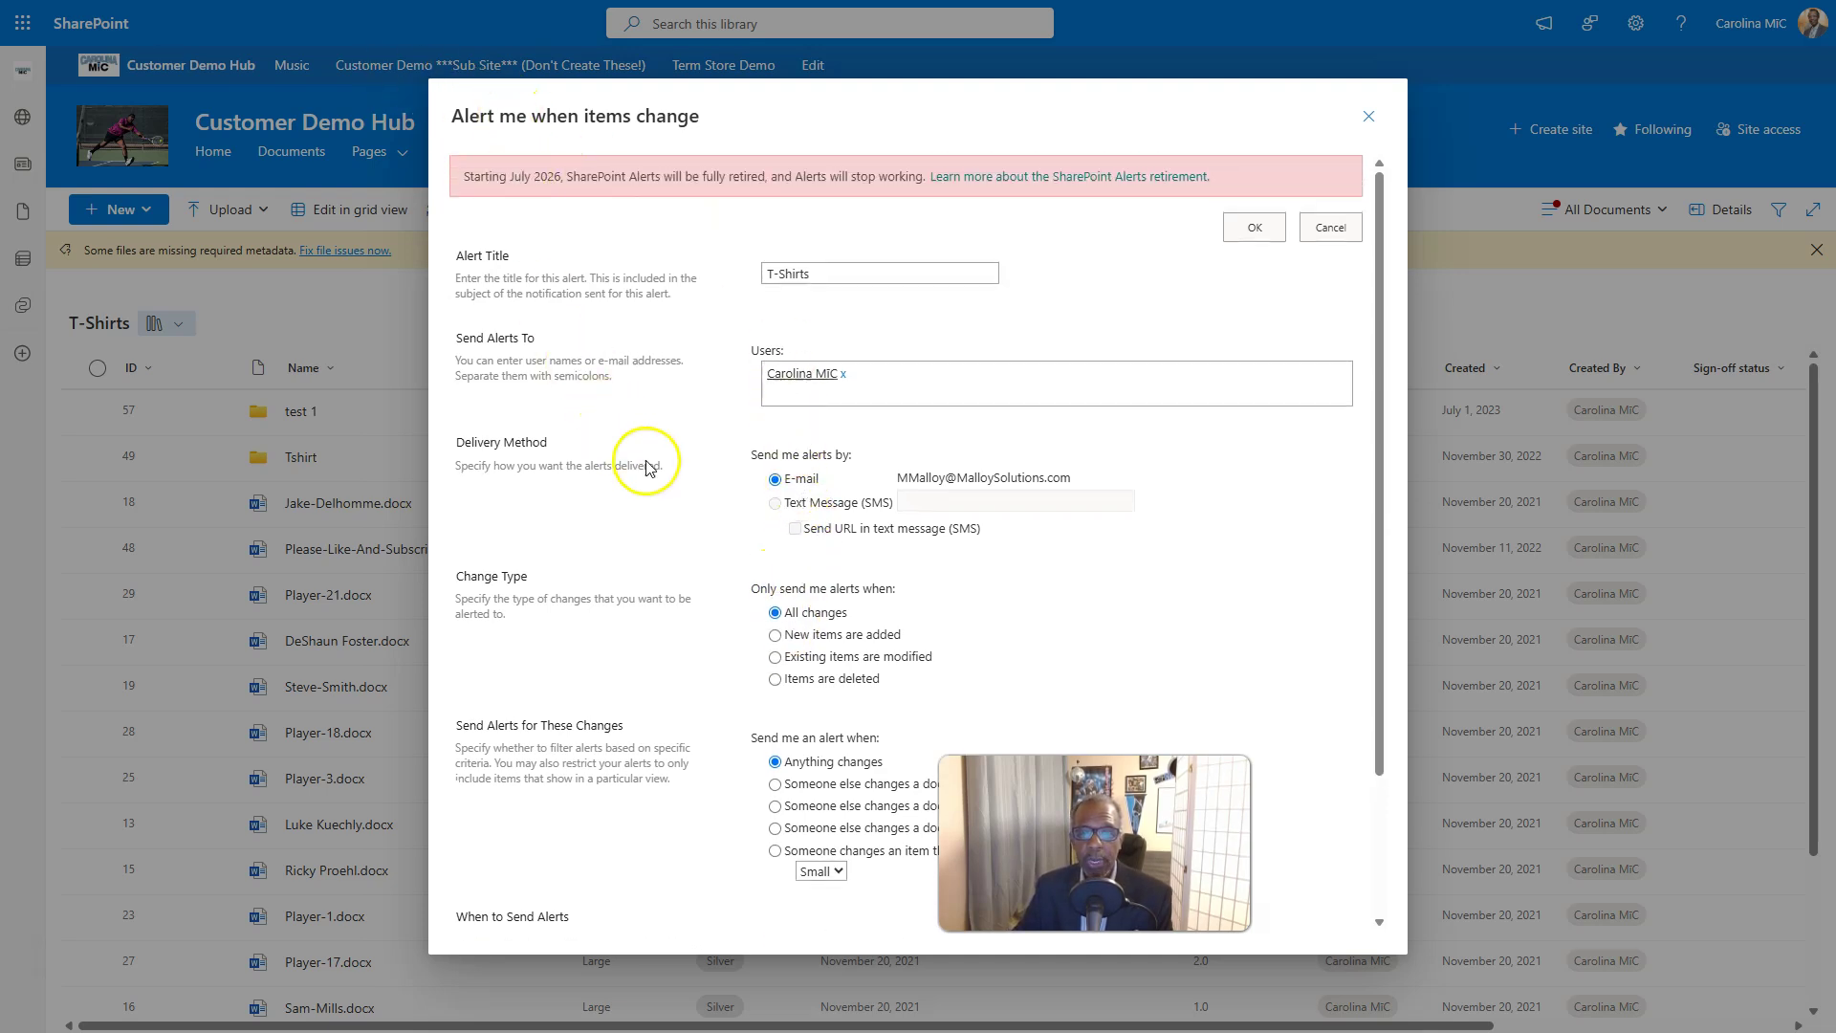
{"action": "scroll", "coordinate": [730, 612], "scroll_direction": "down", "scroll_amount": 3}
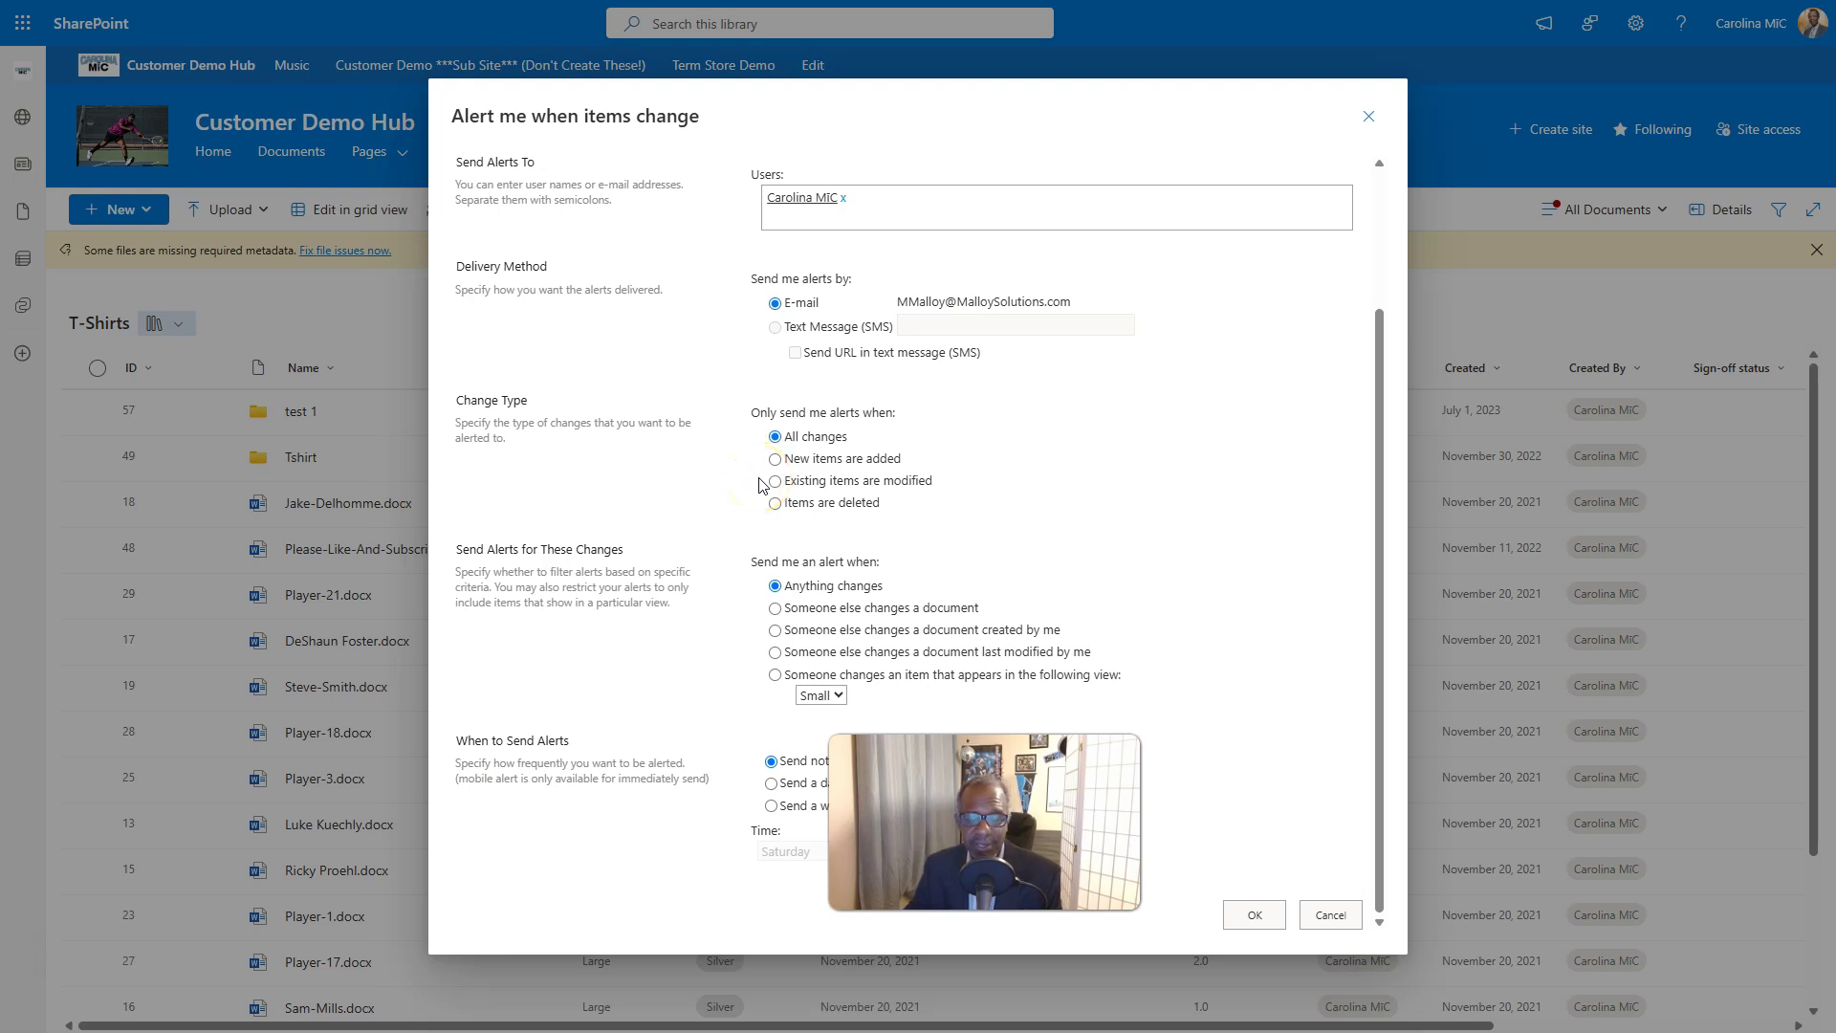
Cancel the alert form unsaved and start a new rule from Automate > Rules
{"action": "left_click", "coordinate": [1329, 915]}
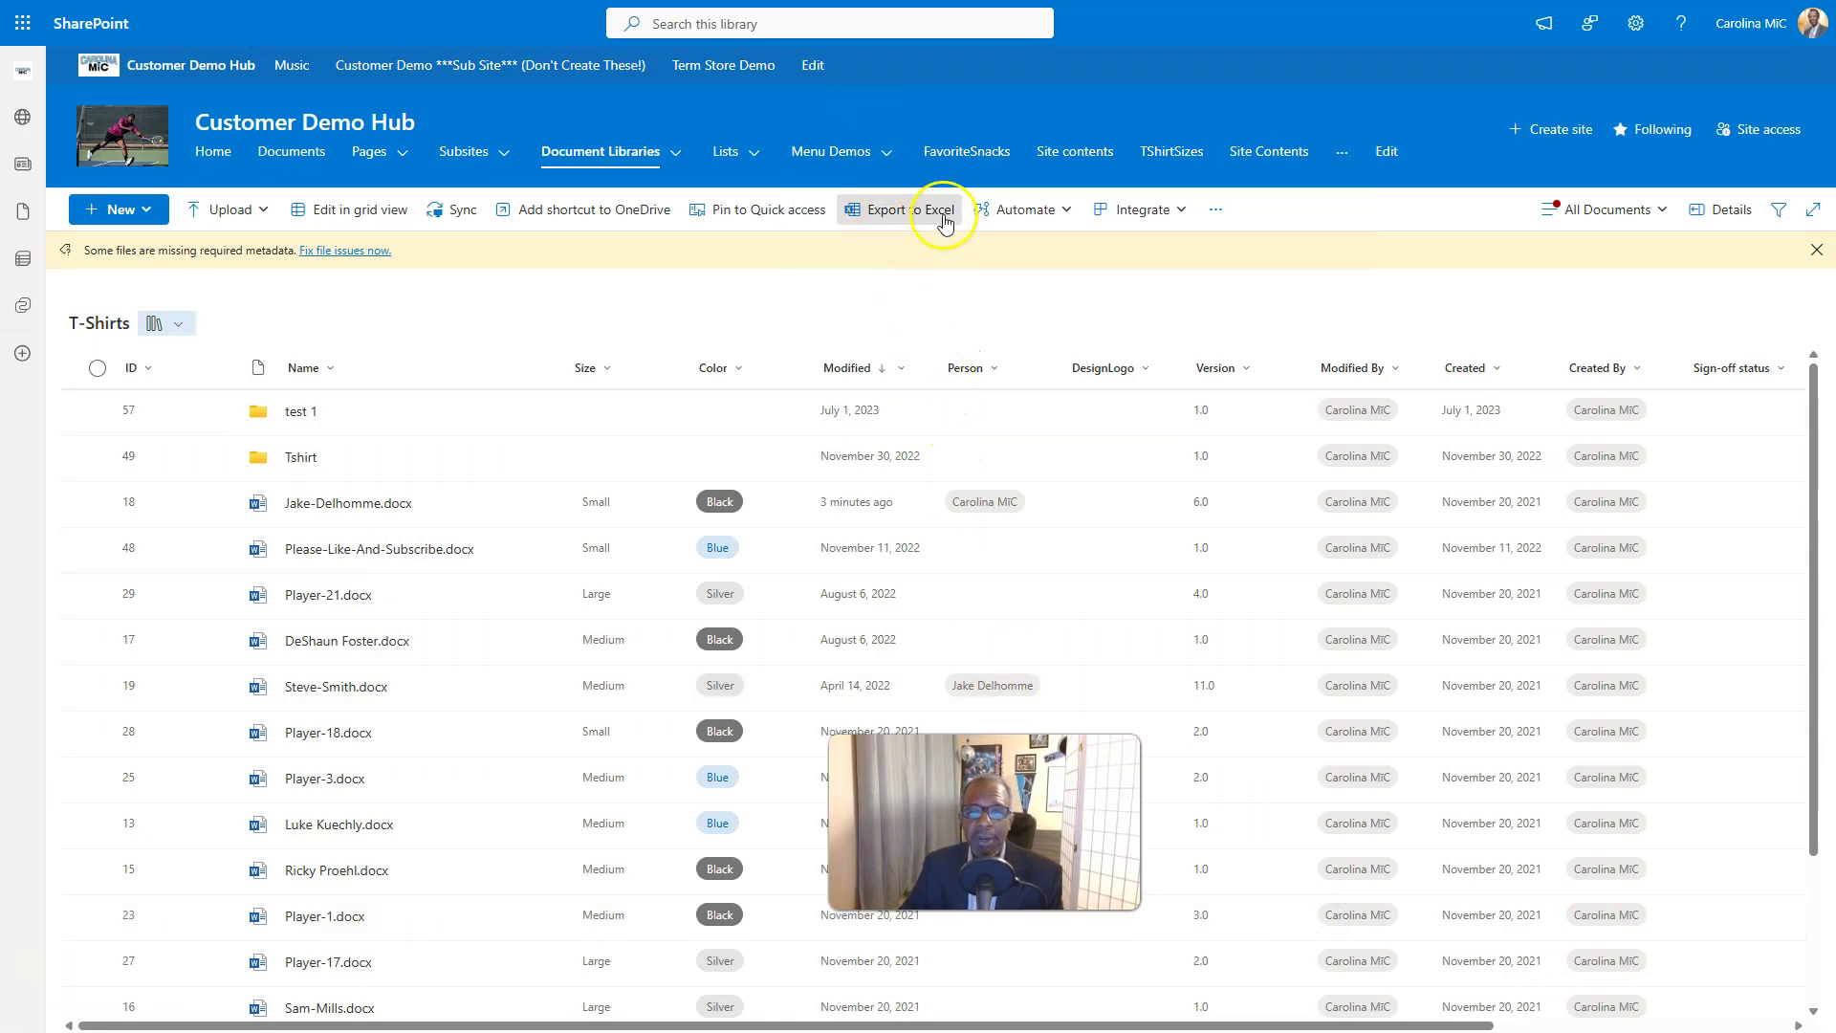
{"action": "left_click", "coordinate": [915, 285]}
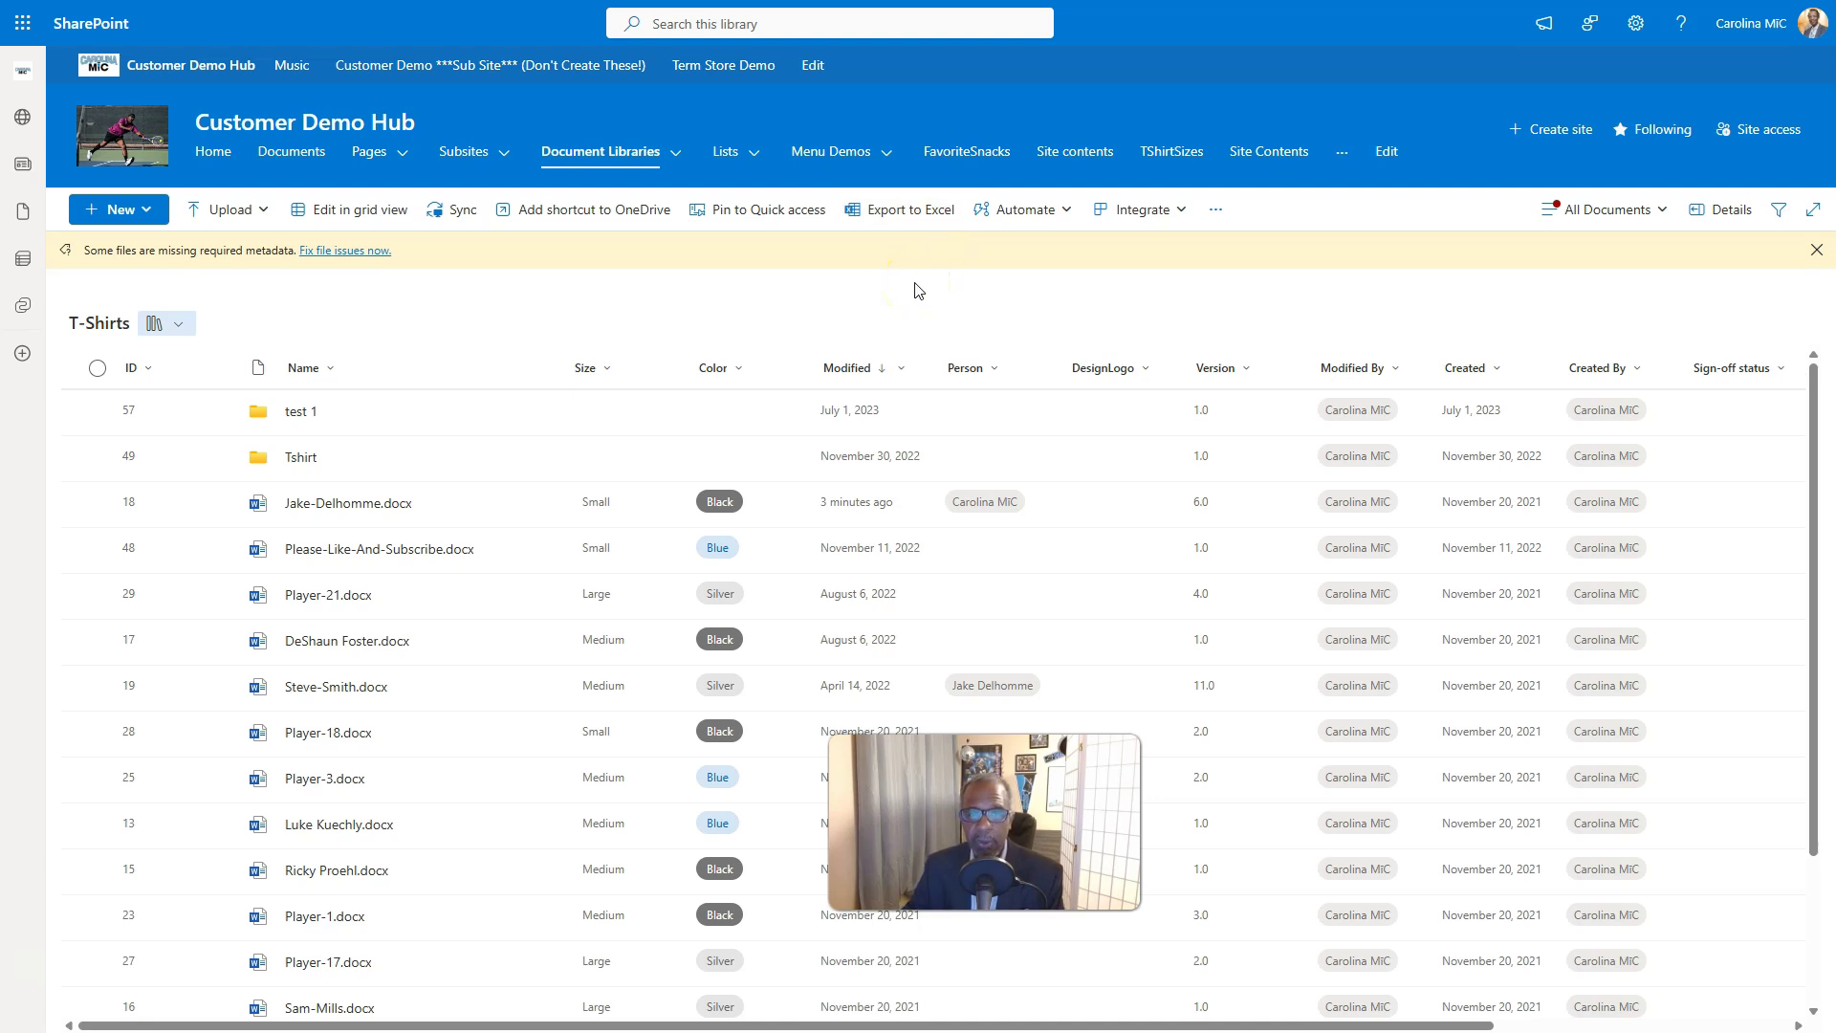
{"action": "left_click", "coordinate": [1026, 222]}
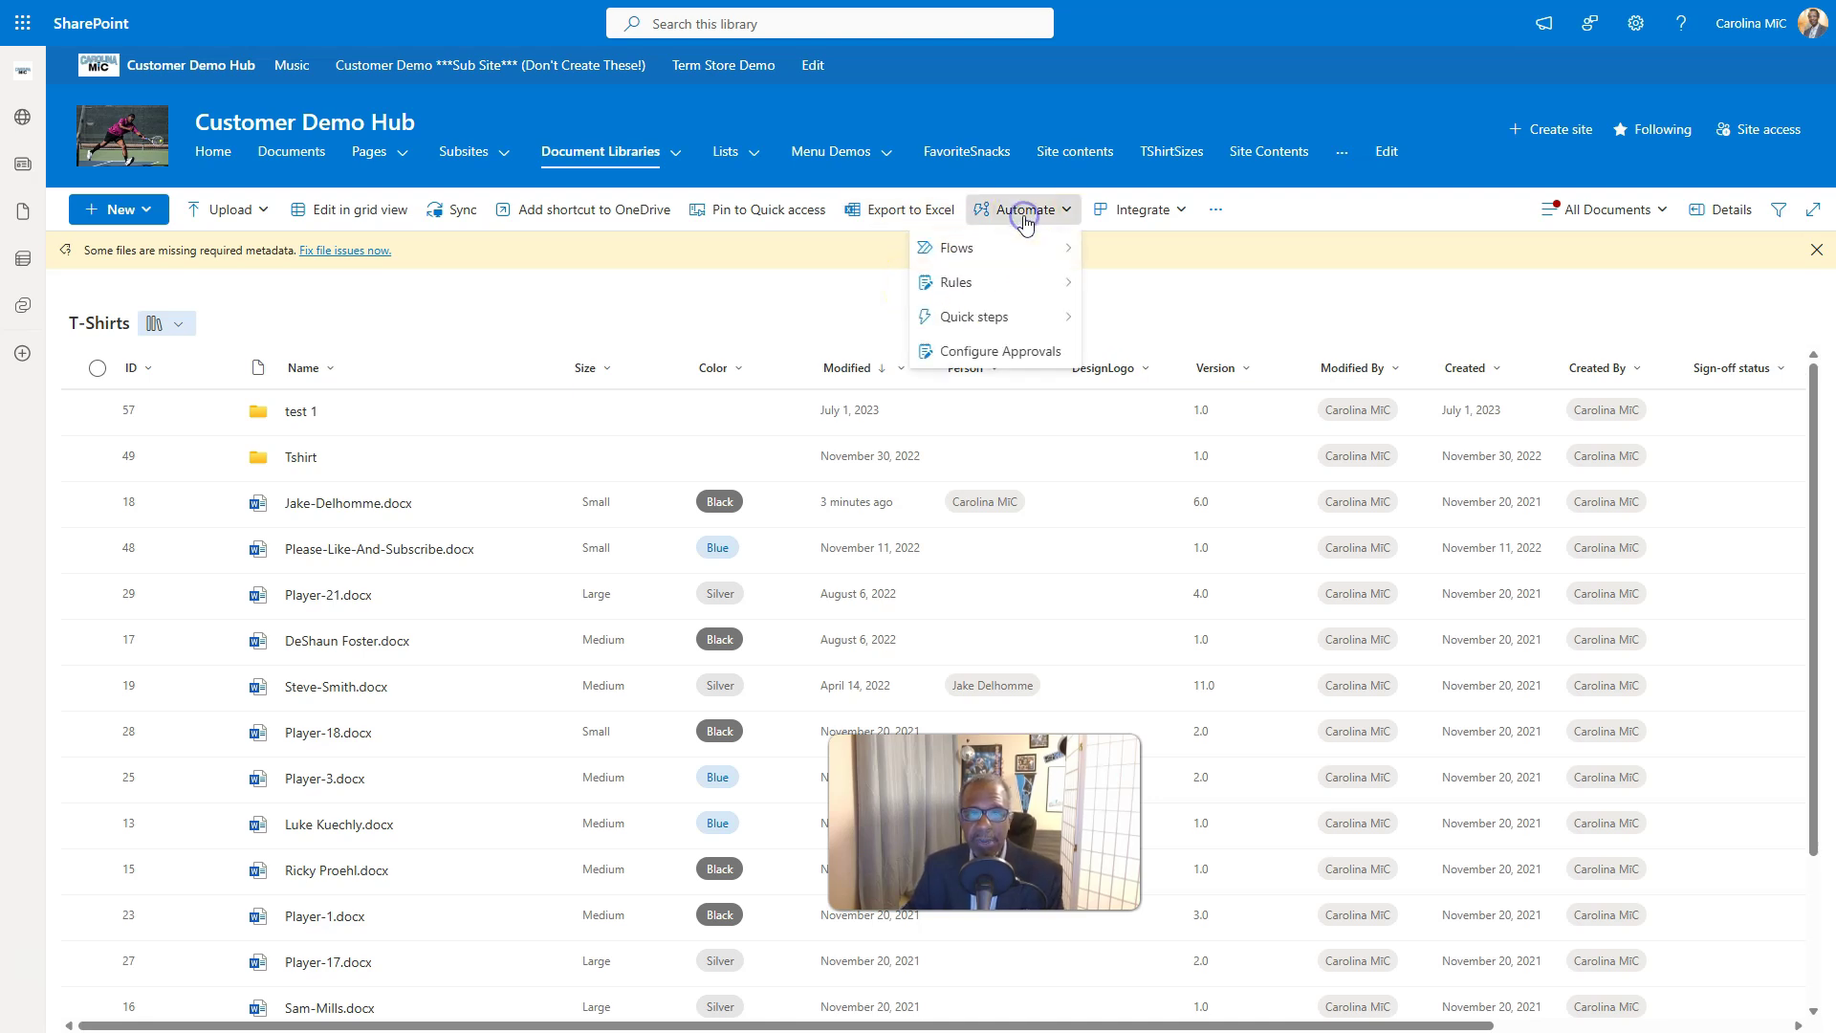
{"action": "left_click", "coordinate": [985, 281]}
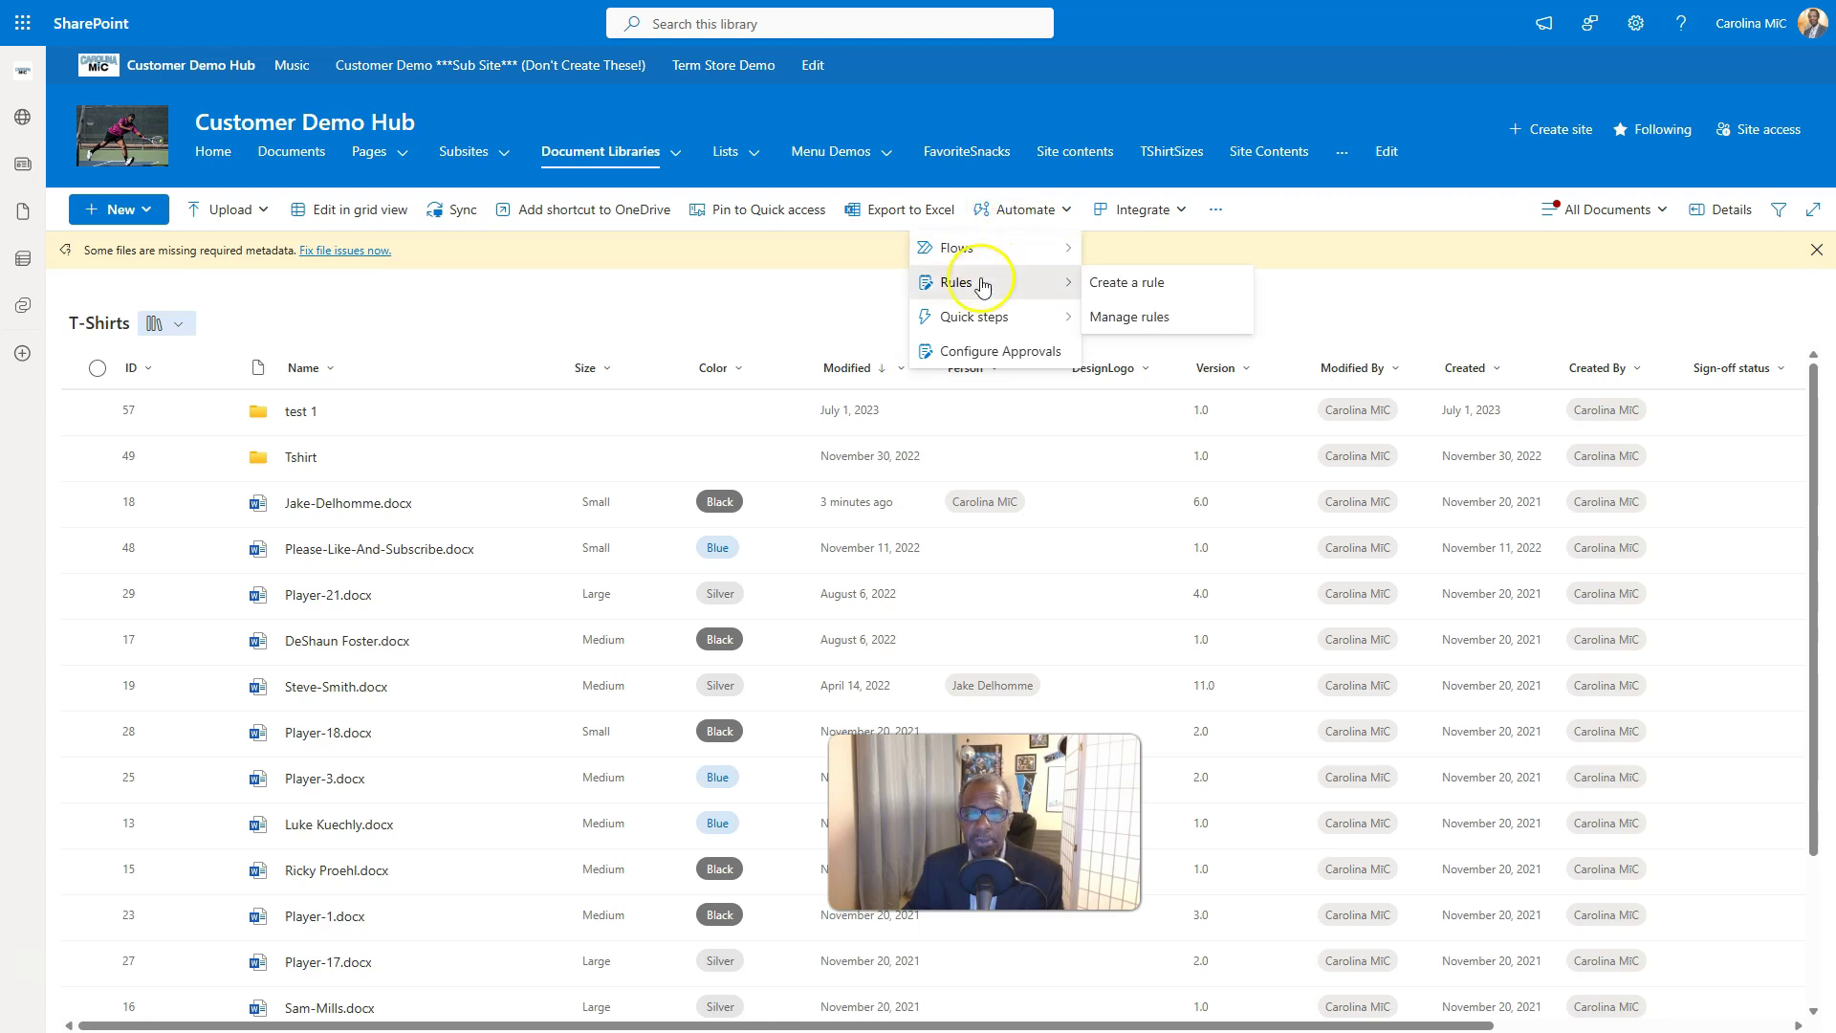
{"action": "left_click", "coordinate": [1141, 287]}
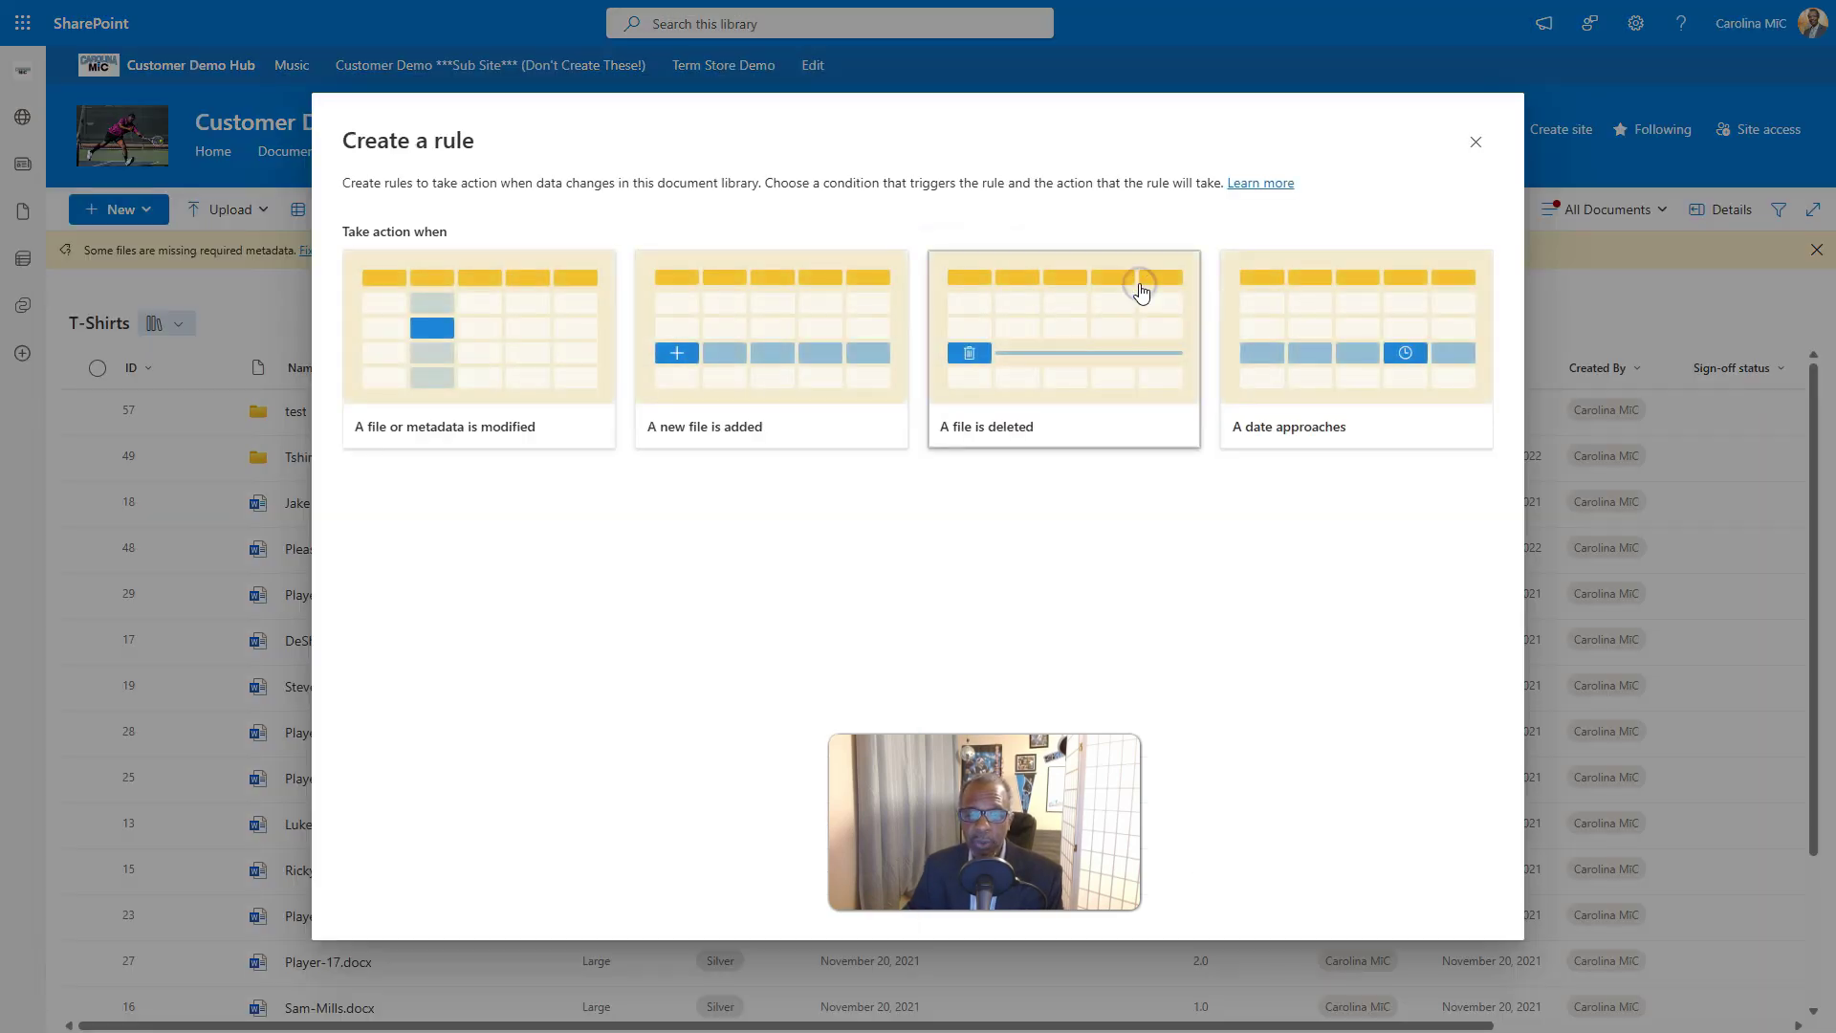
Choose the 'A file or metadata is modified' trigger with the 'always' condition
{"action": "left_click", "coordinate": [459, 380]}
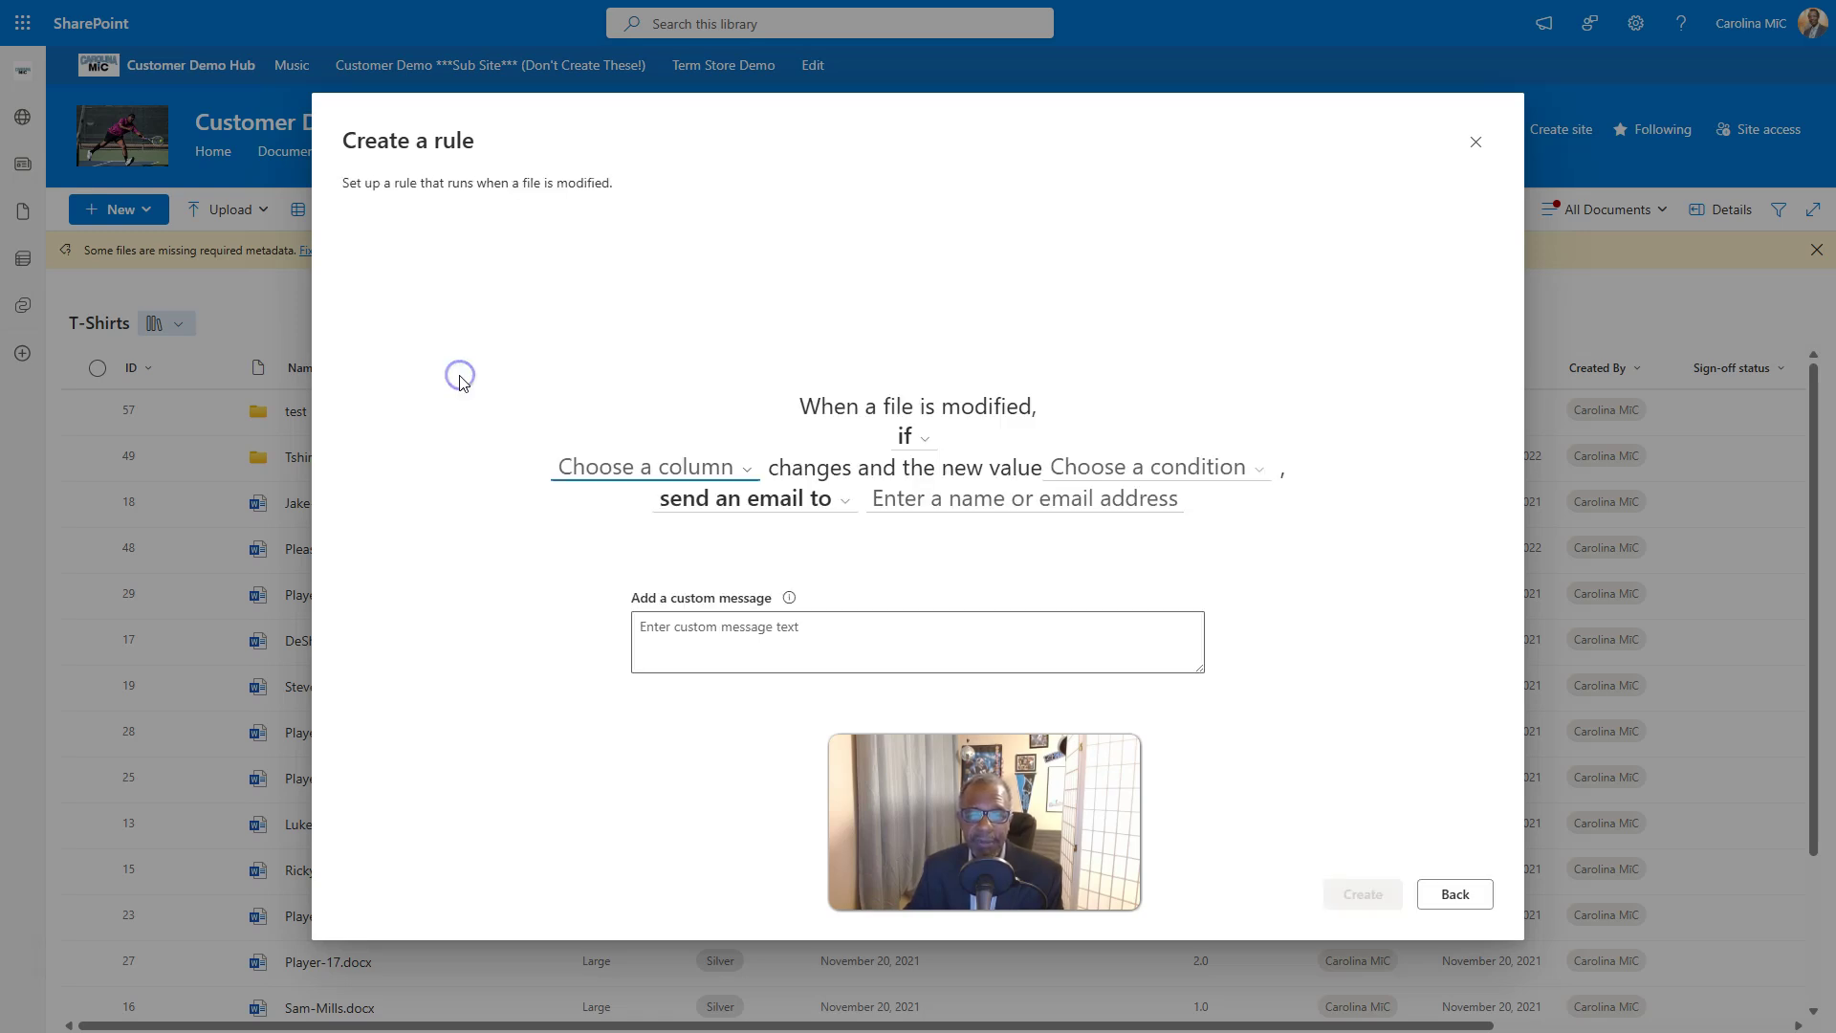
{"action": "left_click", "coordinate": [916, 439]}
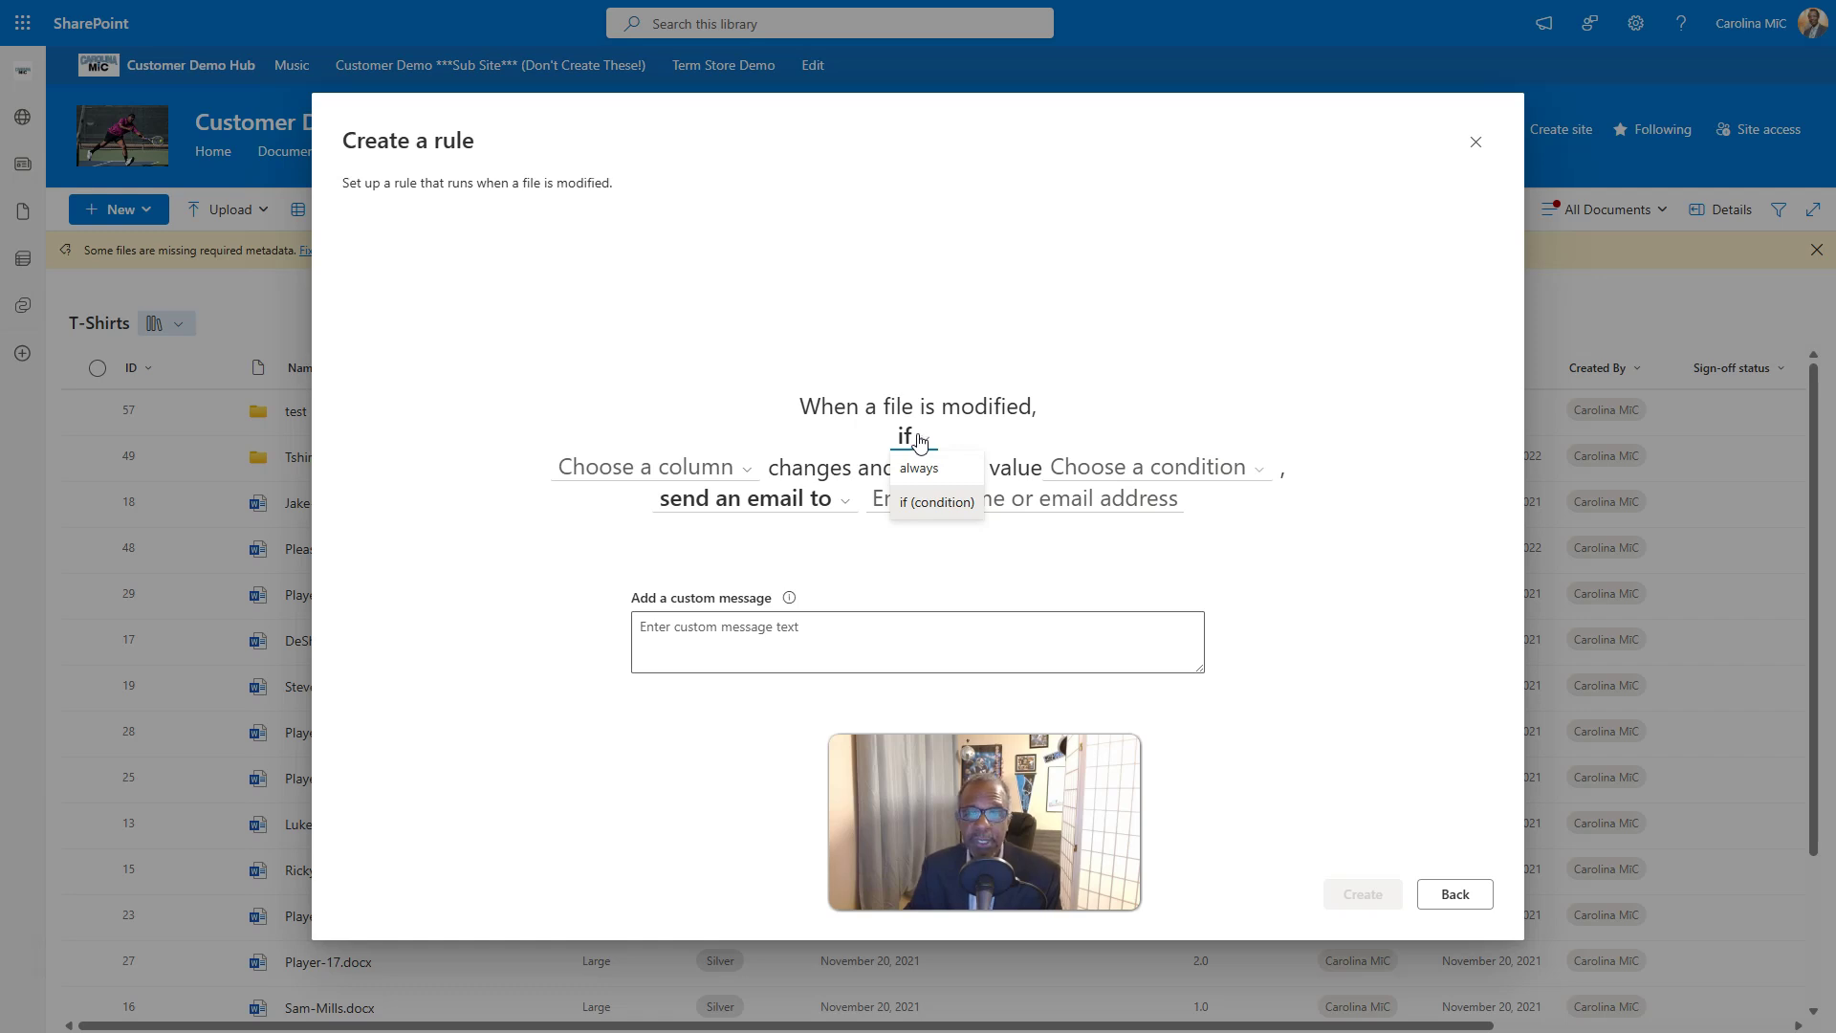
{"action": "left_click", "coordinate": [921, 468]}
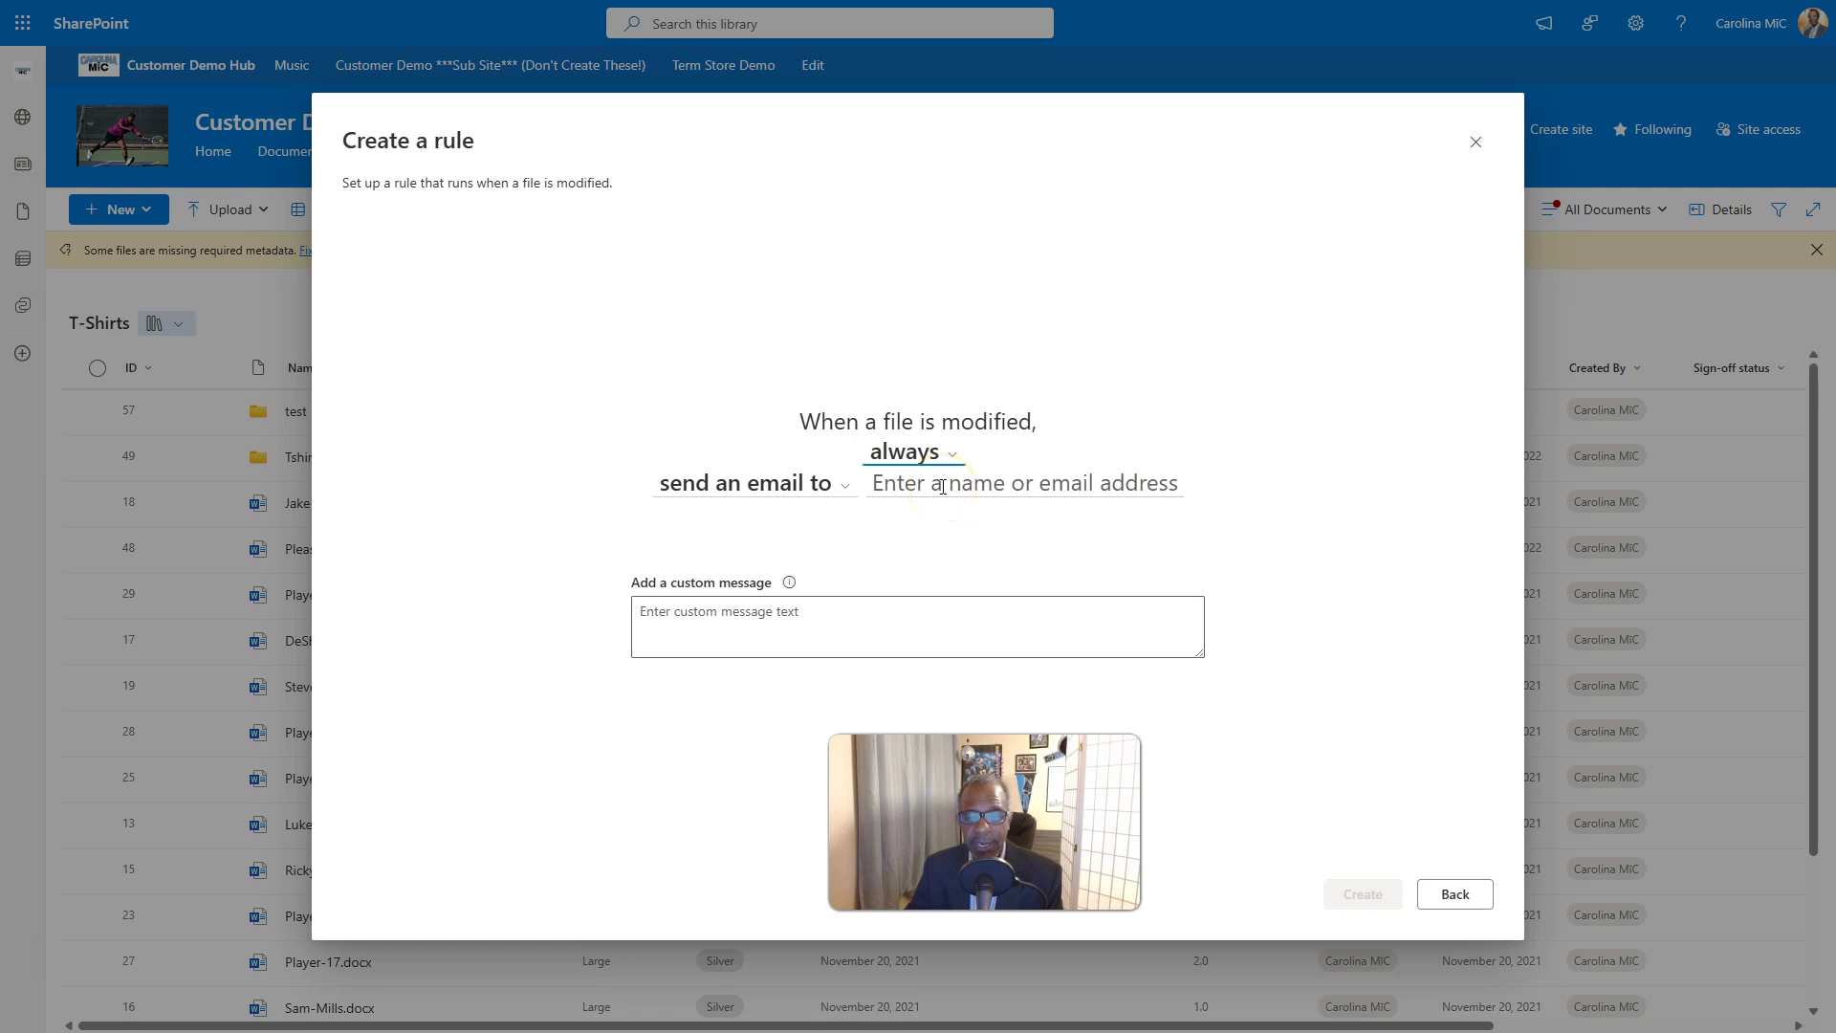
{"action": "left_click", "coordinate": [769, 621]}
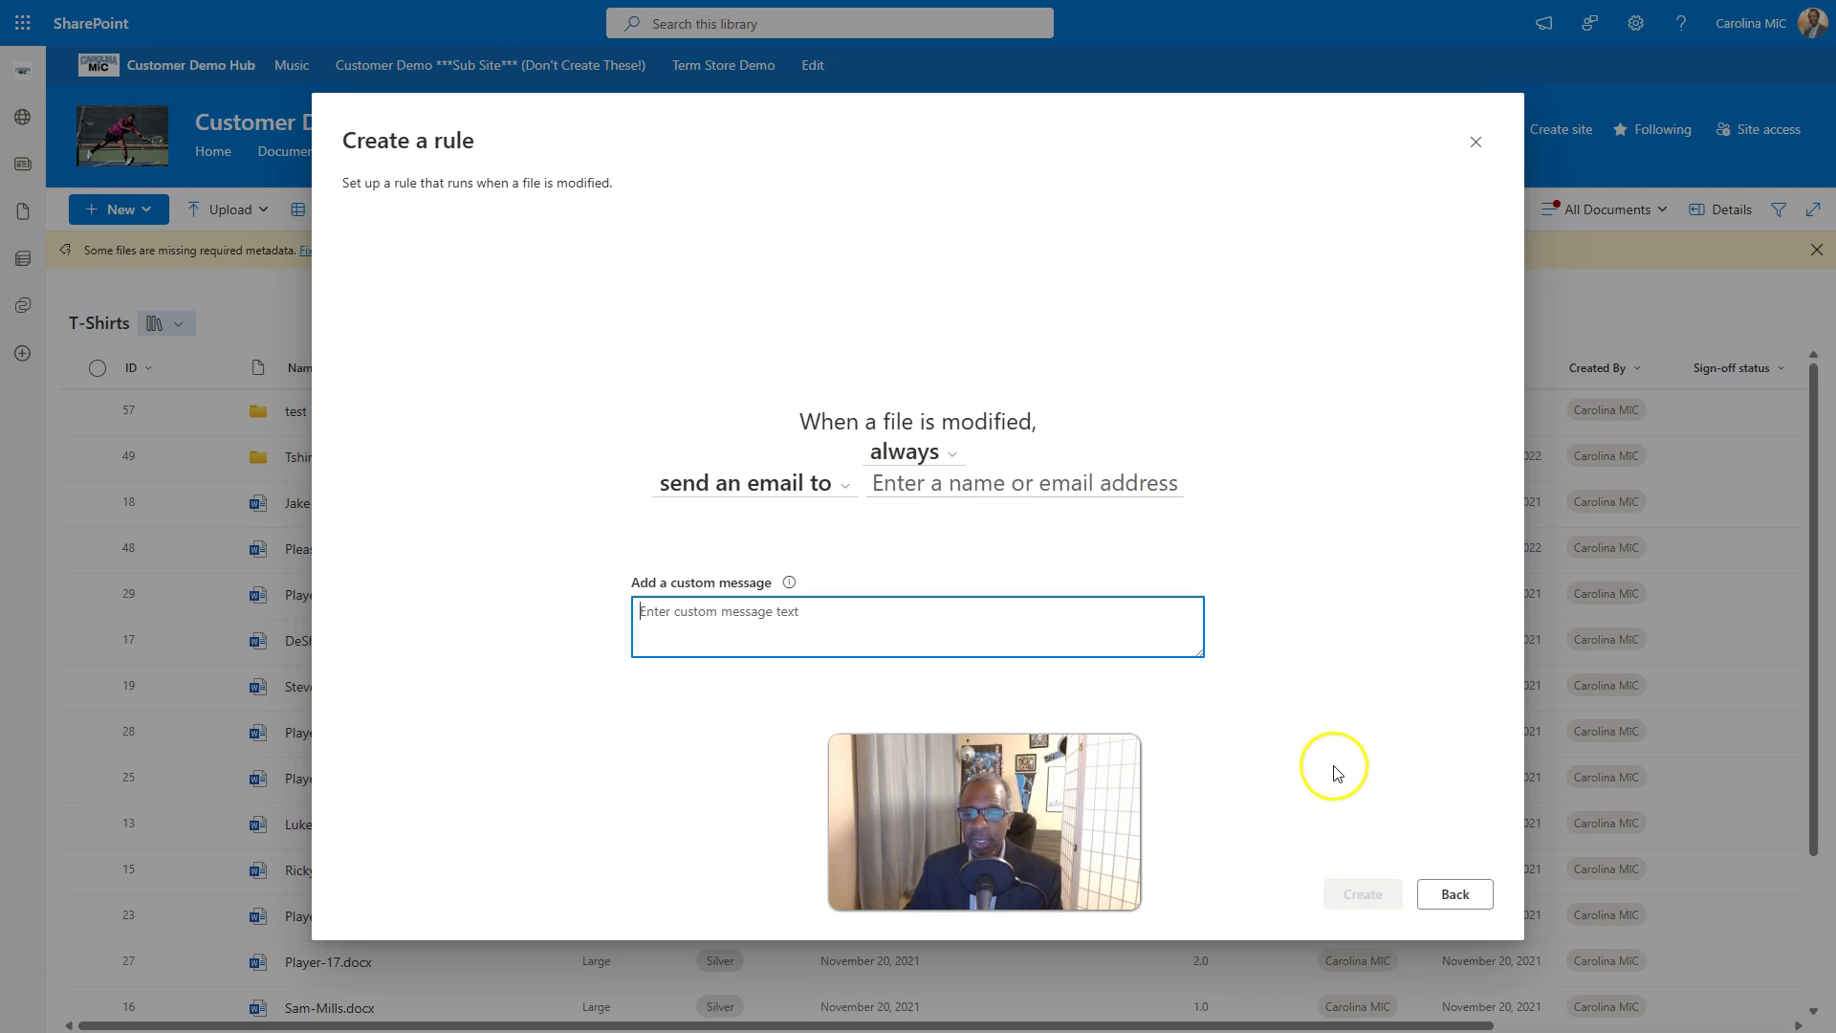
Switch the draft to 'A new file is added', always emailing the Created By person
{"action": "left_click", "coordinate": [1451, 895]}
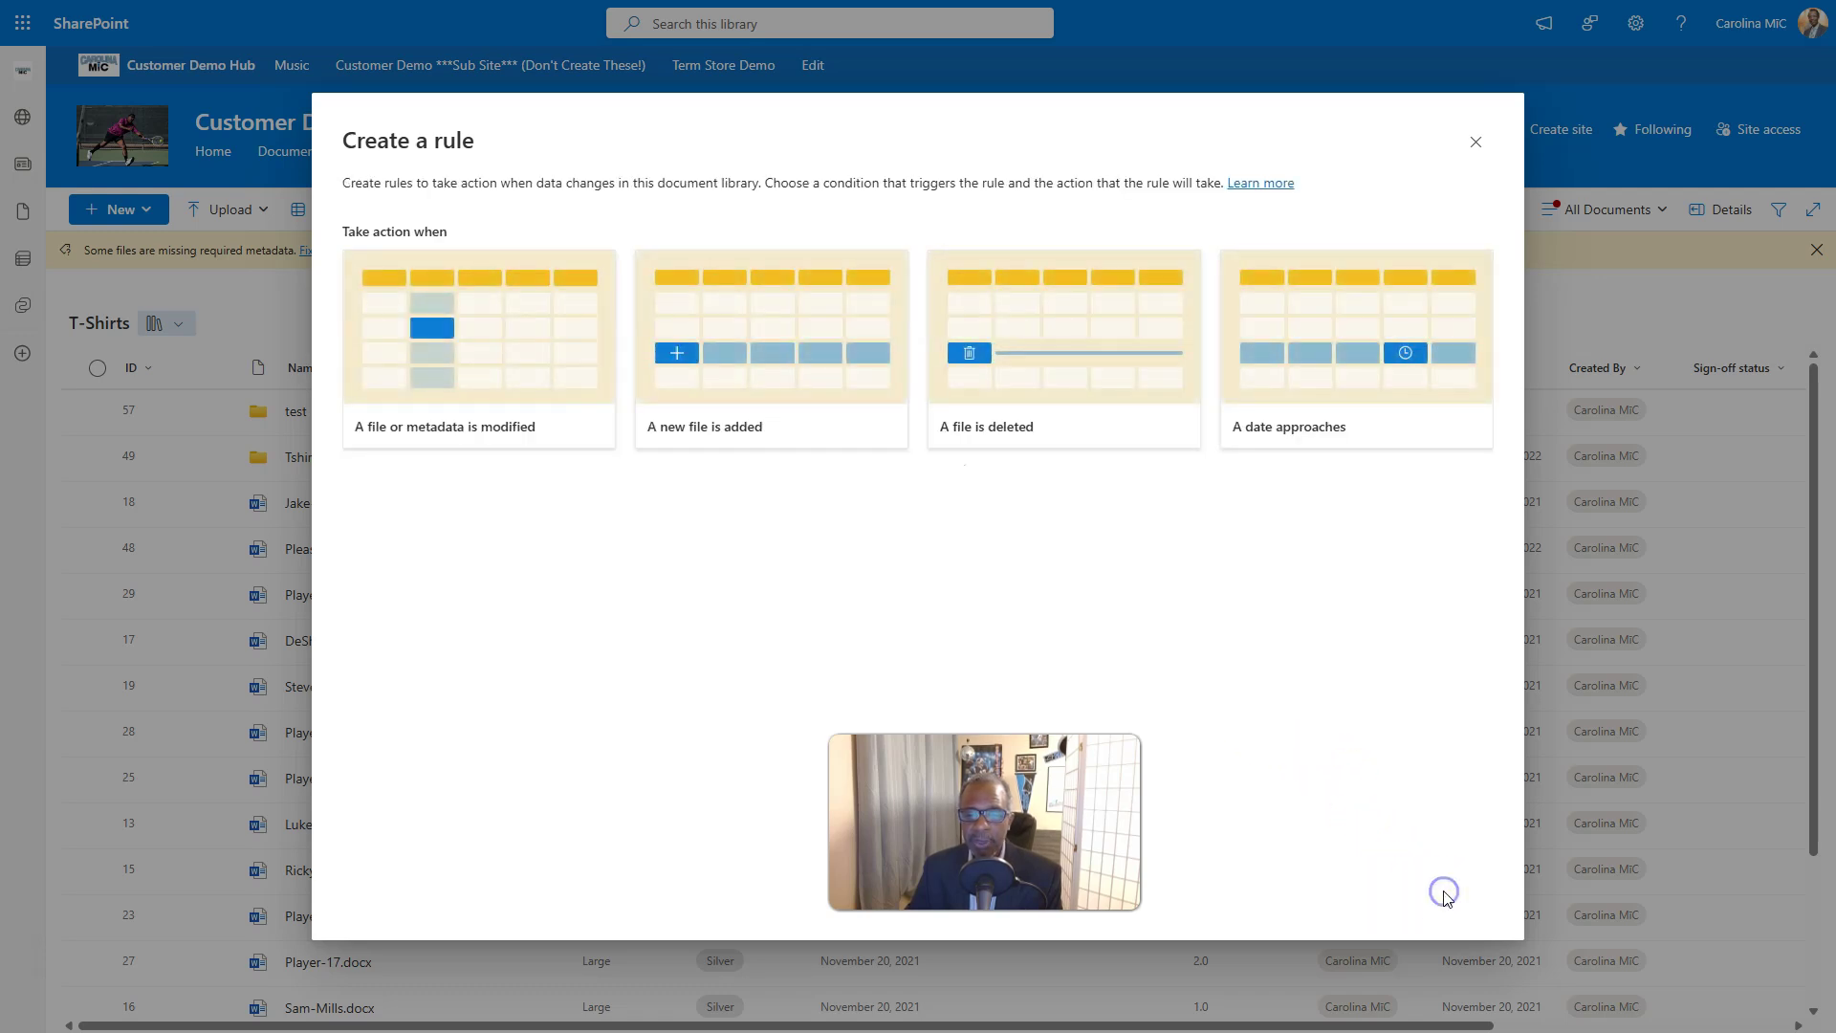
{"action": "left_click", "coordinate": [775, 417]}
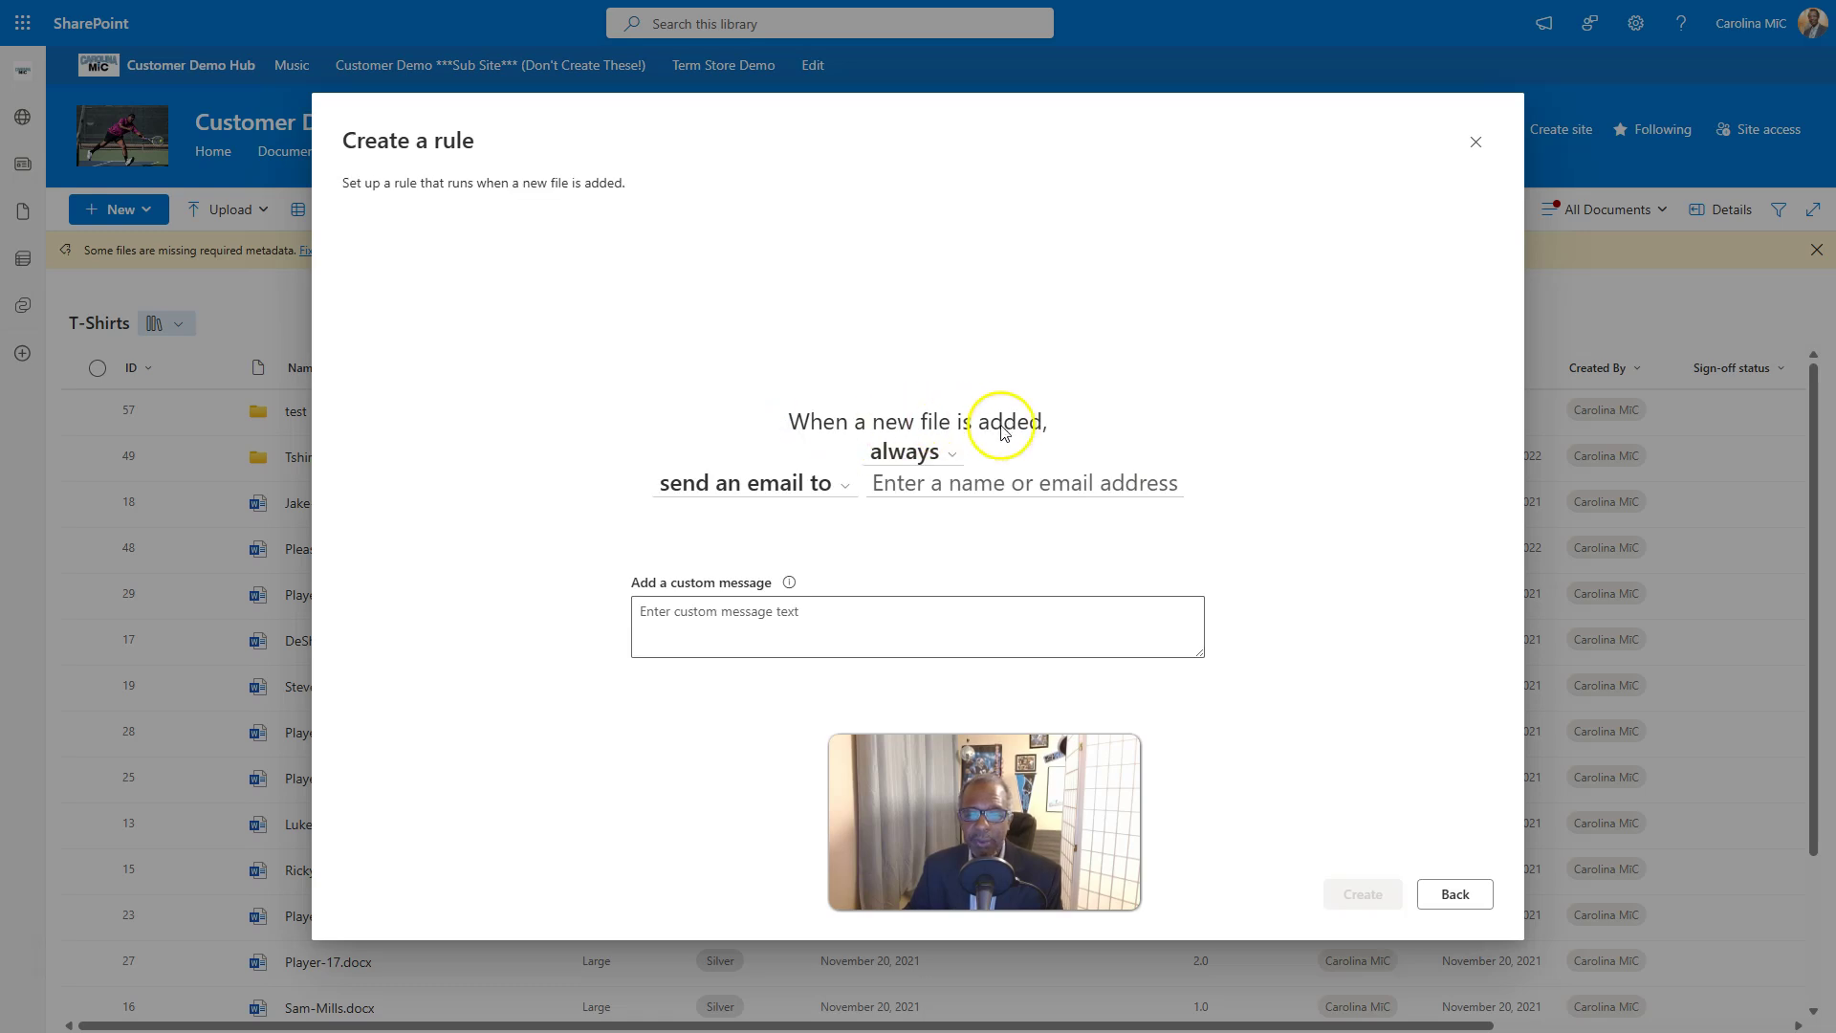
{"action": "left_click", "coordinate": [908, 456]}
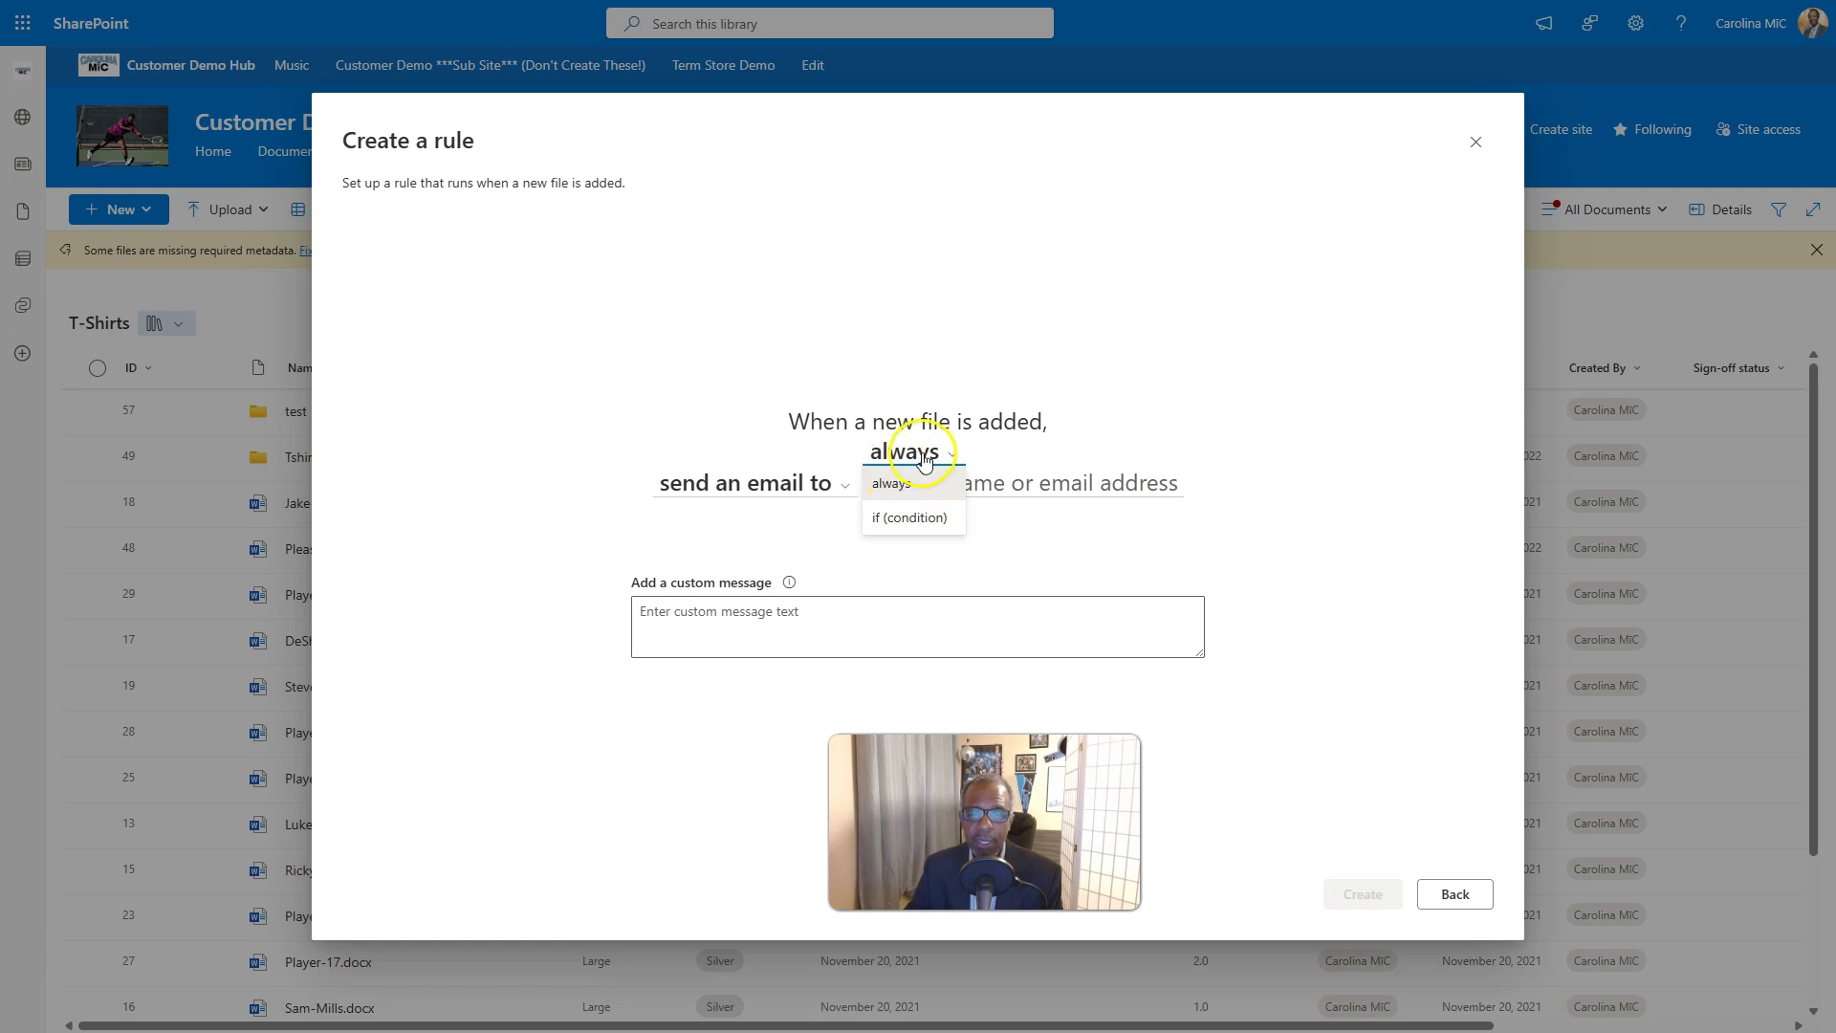
{"action": "left_click", "coordinate": [982, 458]}
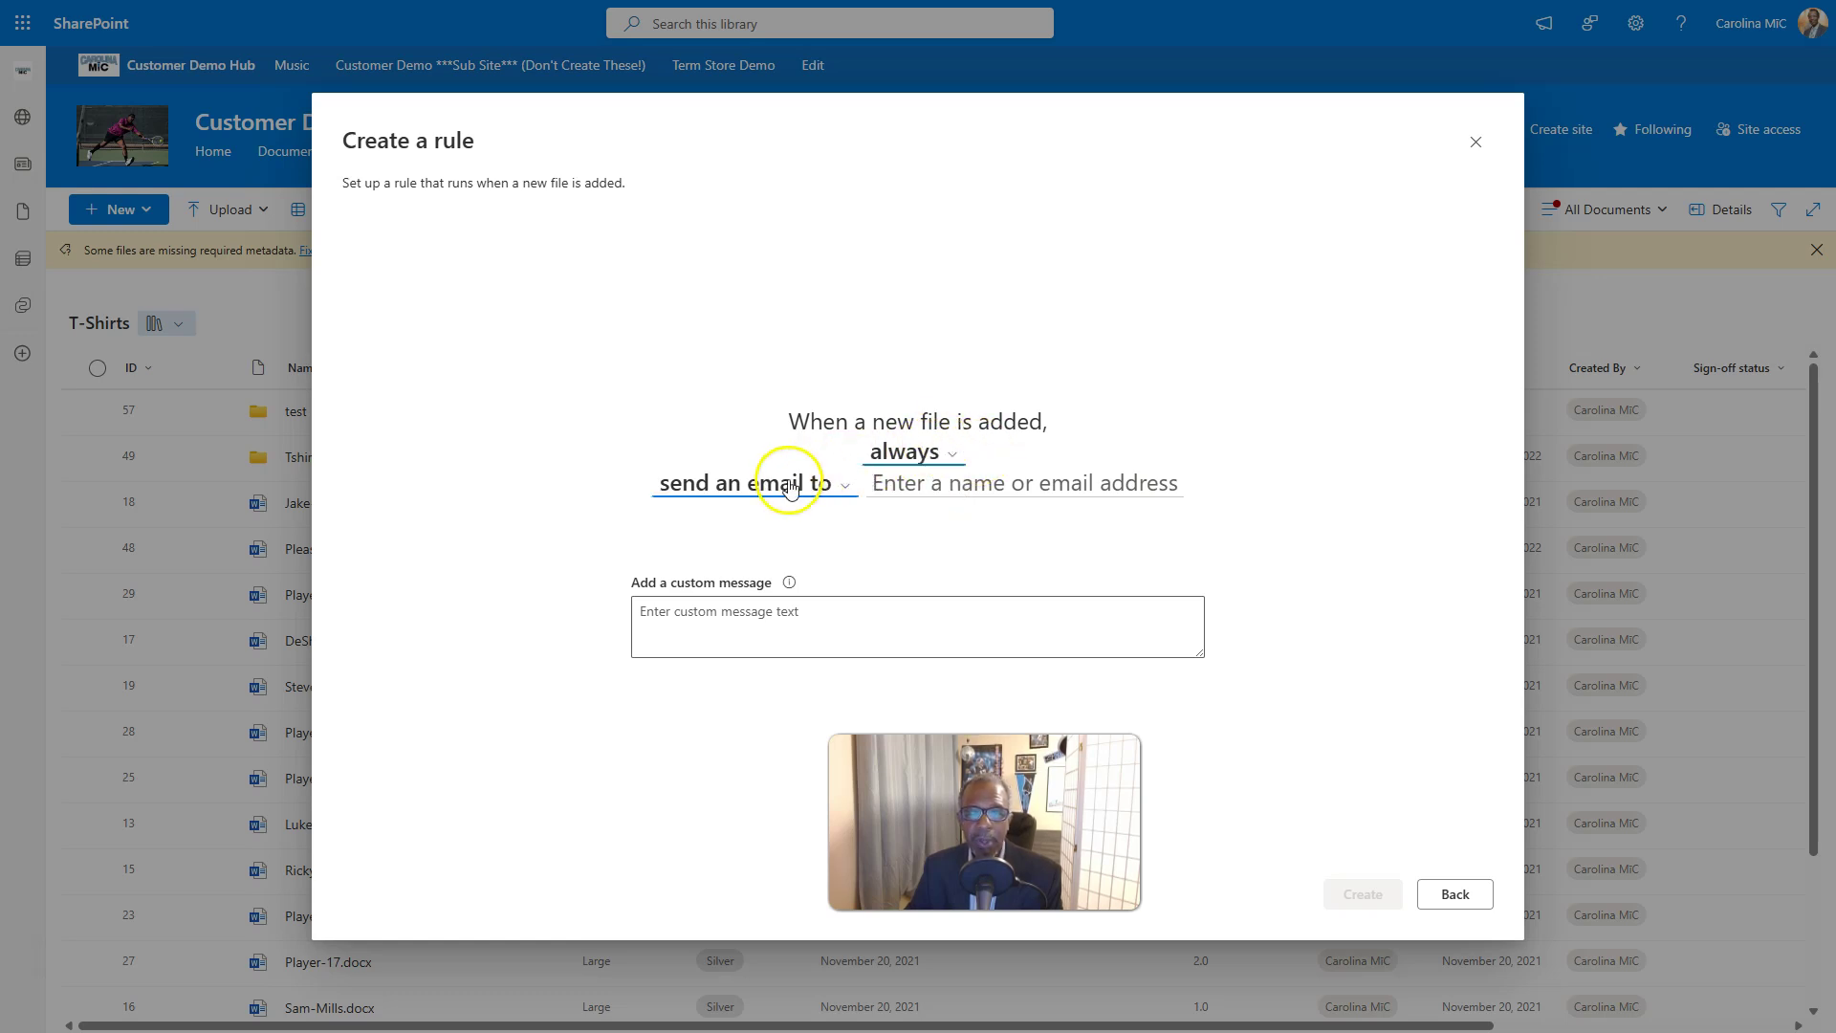
{"action": "left_click", "coordinate": [899, 478]}
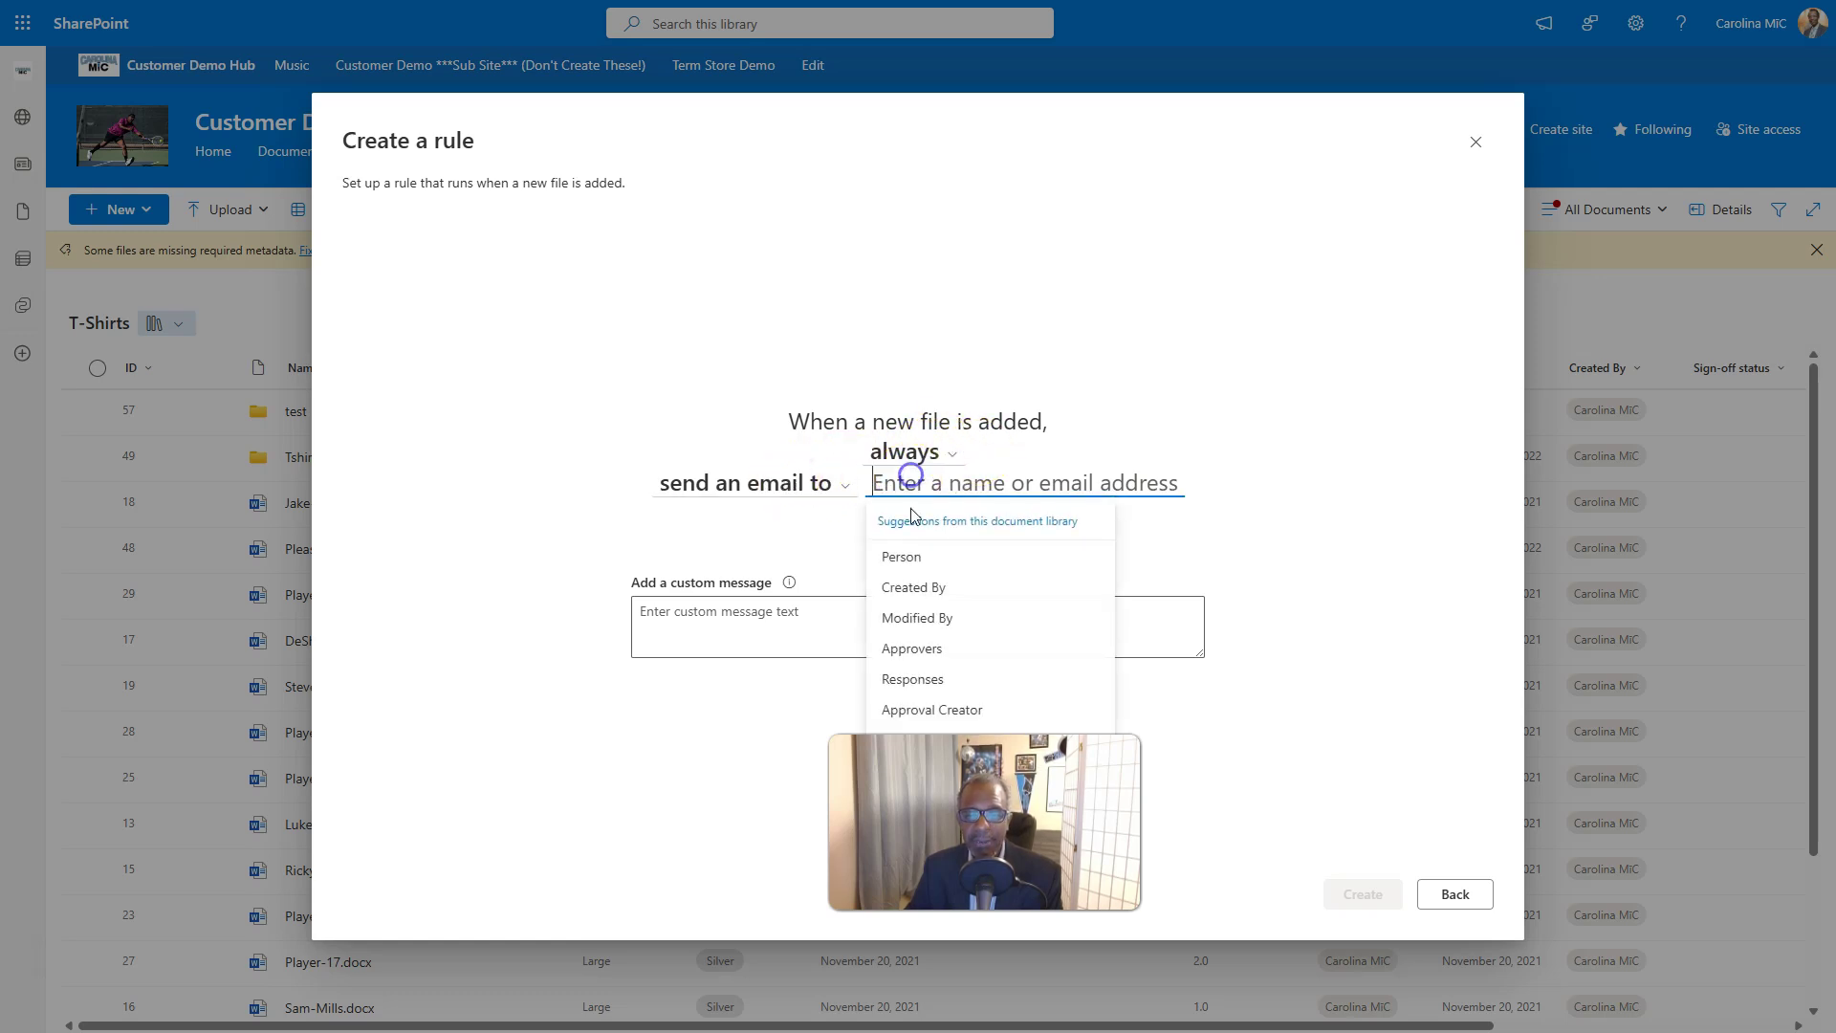
{"action": "left_click", "coordinate": [914, 590]}
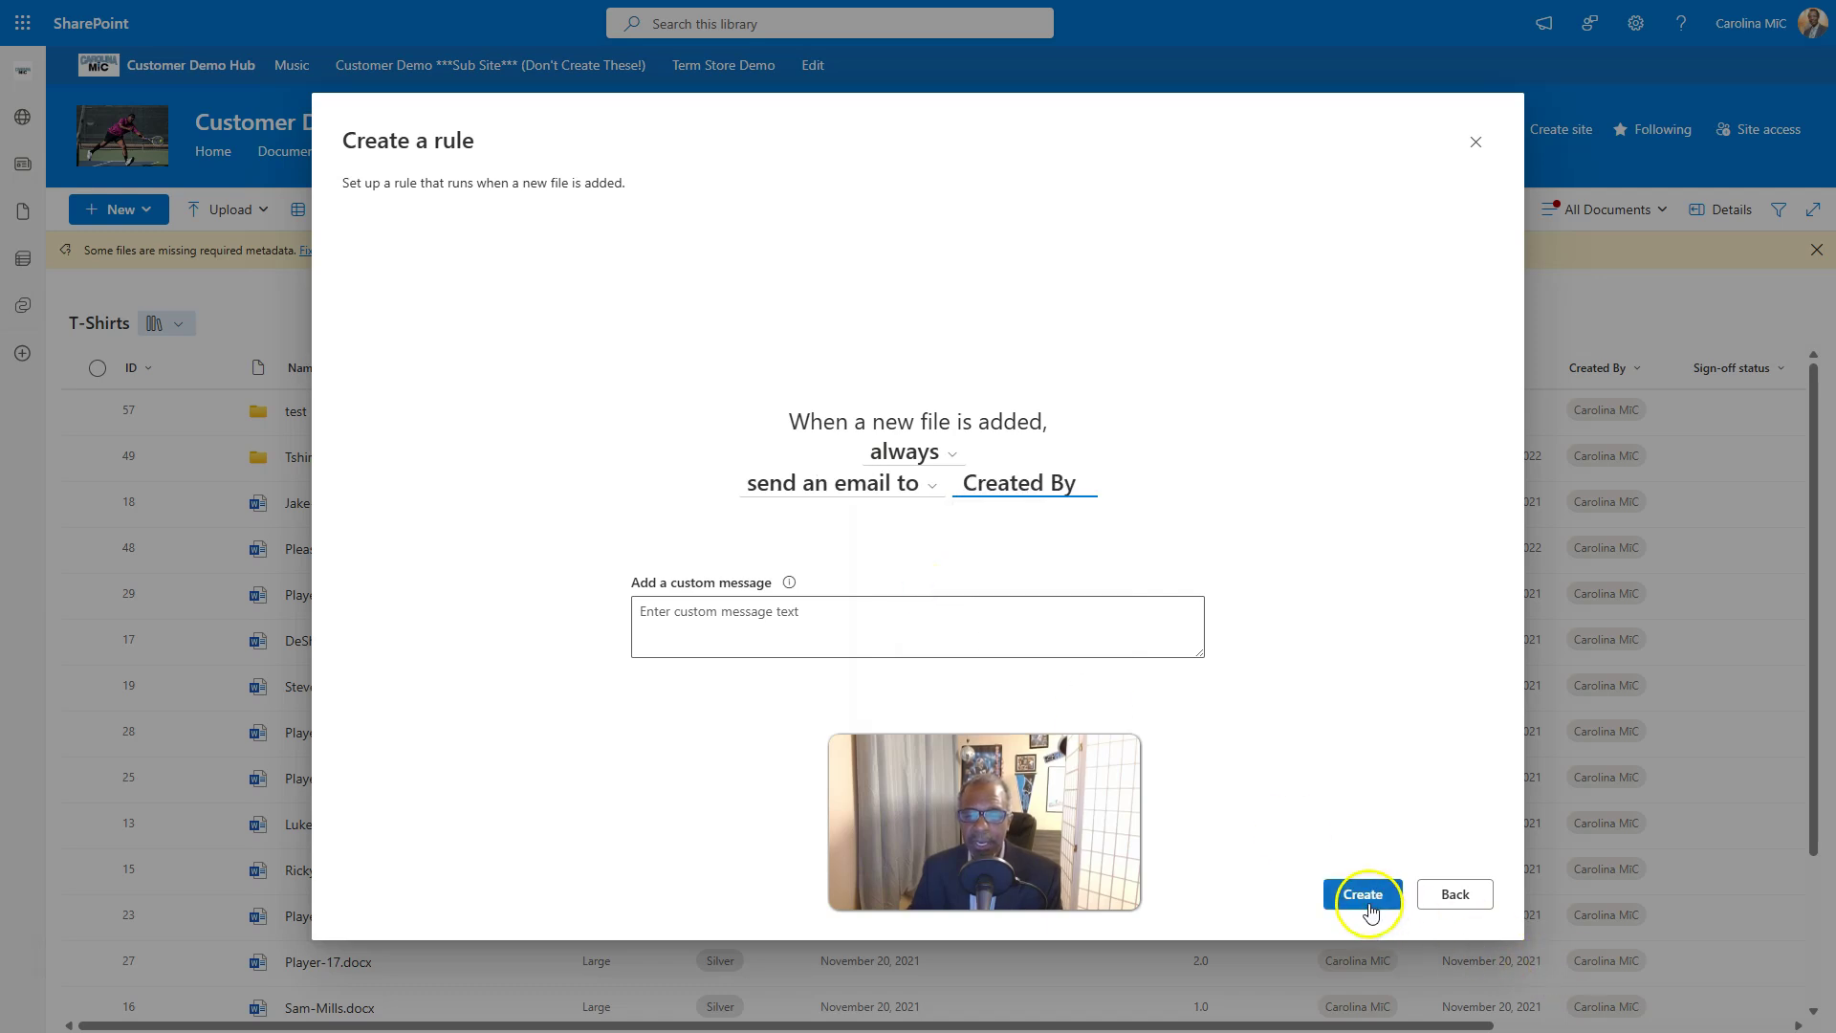
Preview a file-deleted rule emailing Me, then close the rule builder without saving
{"action": "left_click", "coordinate": [1454, 895]}
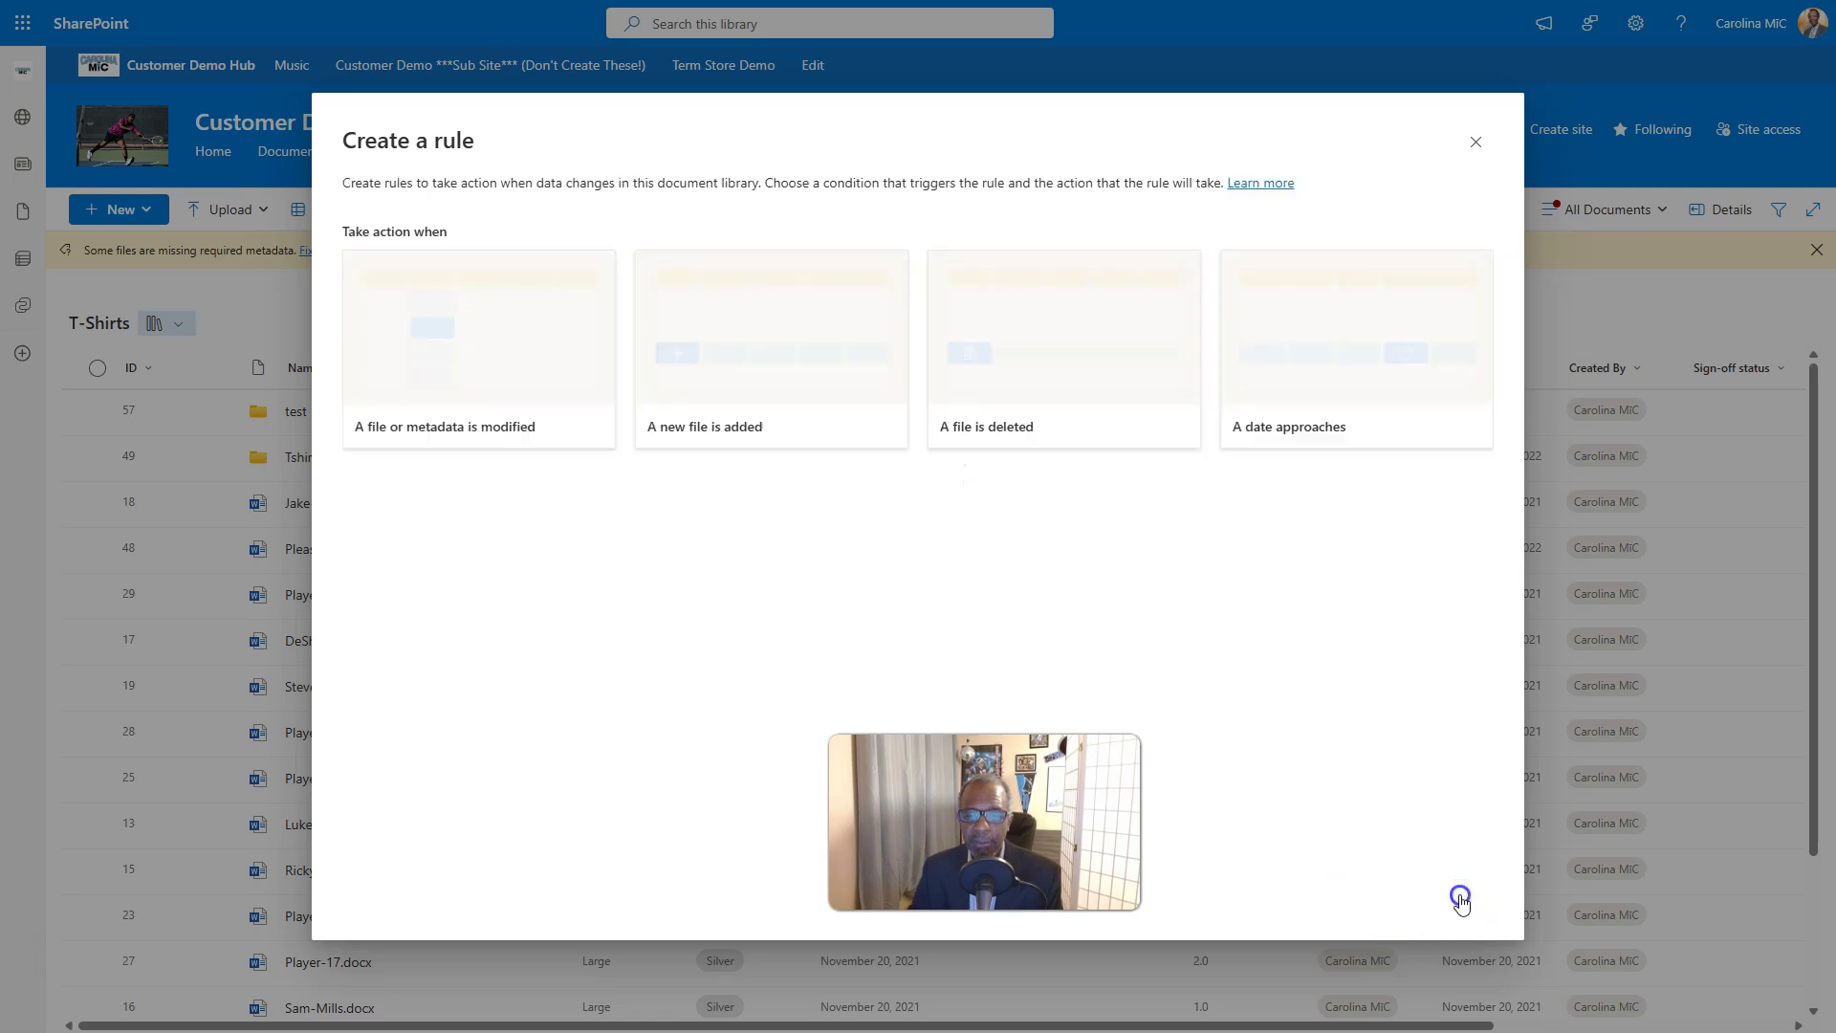
{"action": "left_click", "coordinate": [1017, 401]}
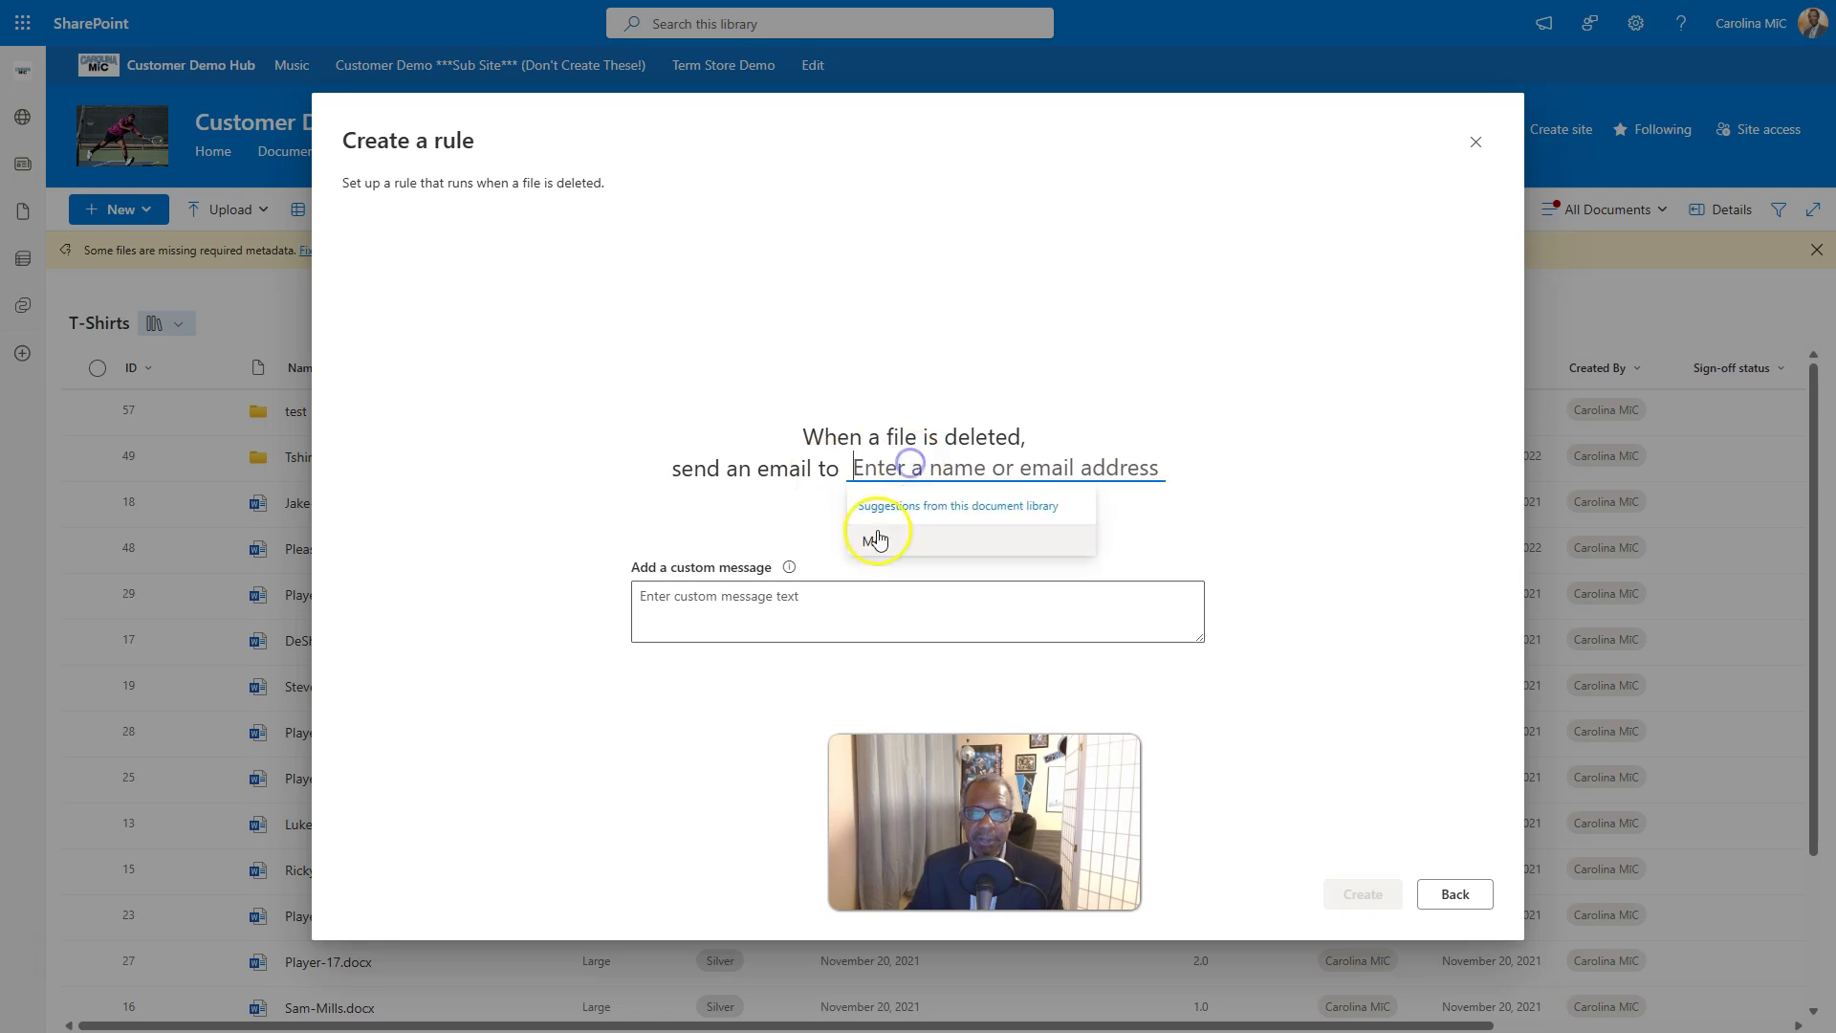
{"action": "left_click", "coordinate": [878, 539]}
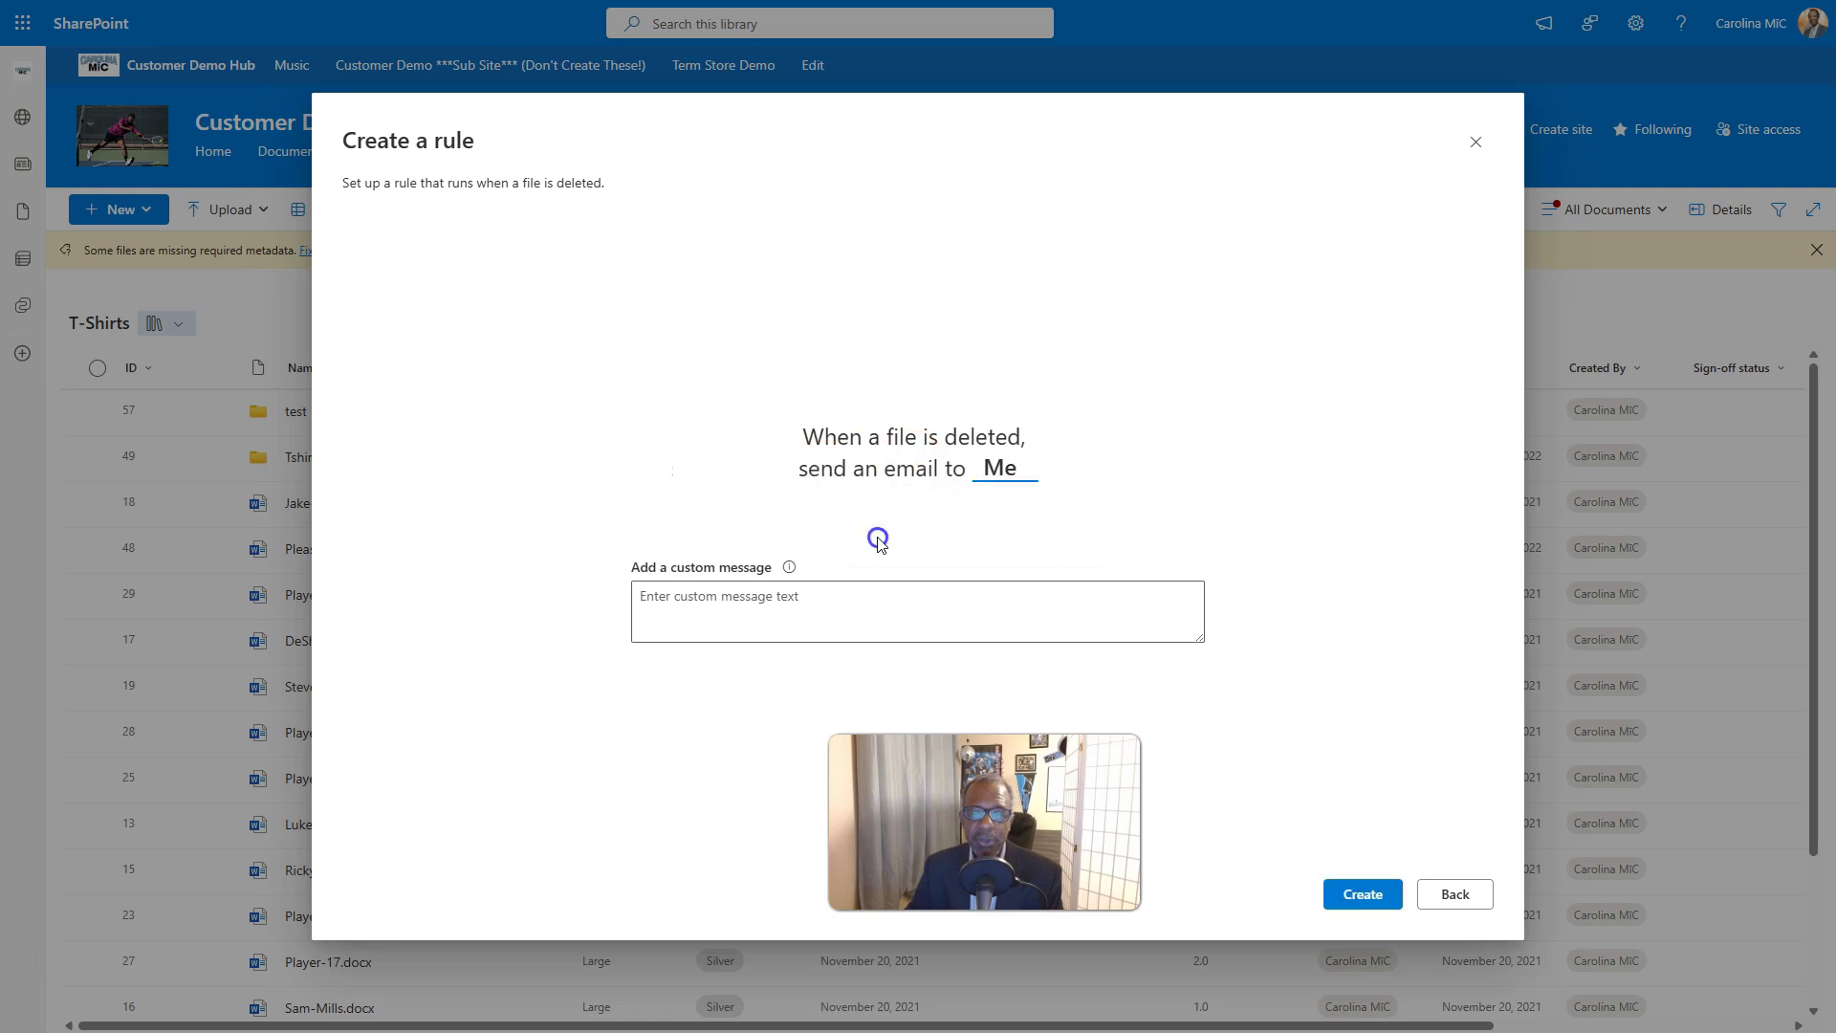
{"action": "left_click", "coordinate": [1454, 891]}
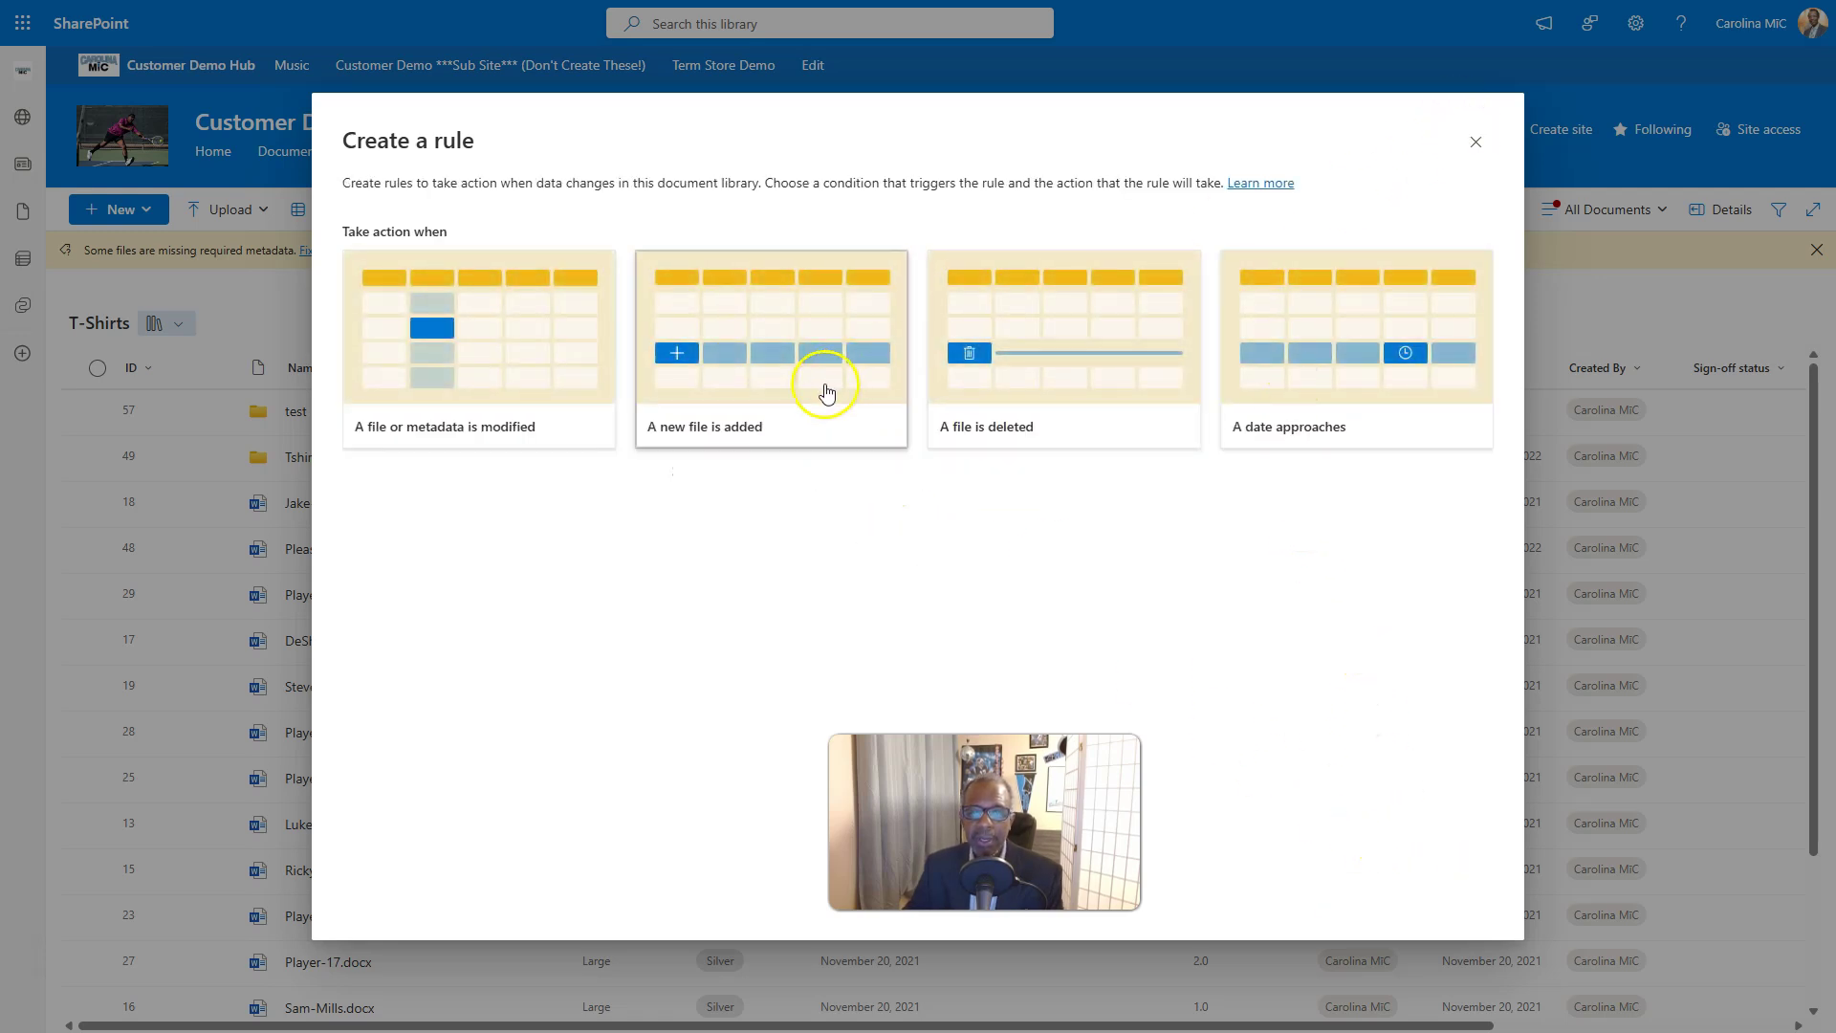
{"action": "left_click", "coordinate": [1475, 141]}
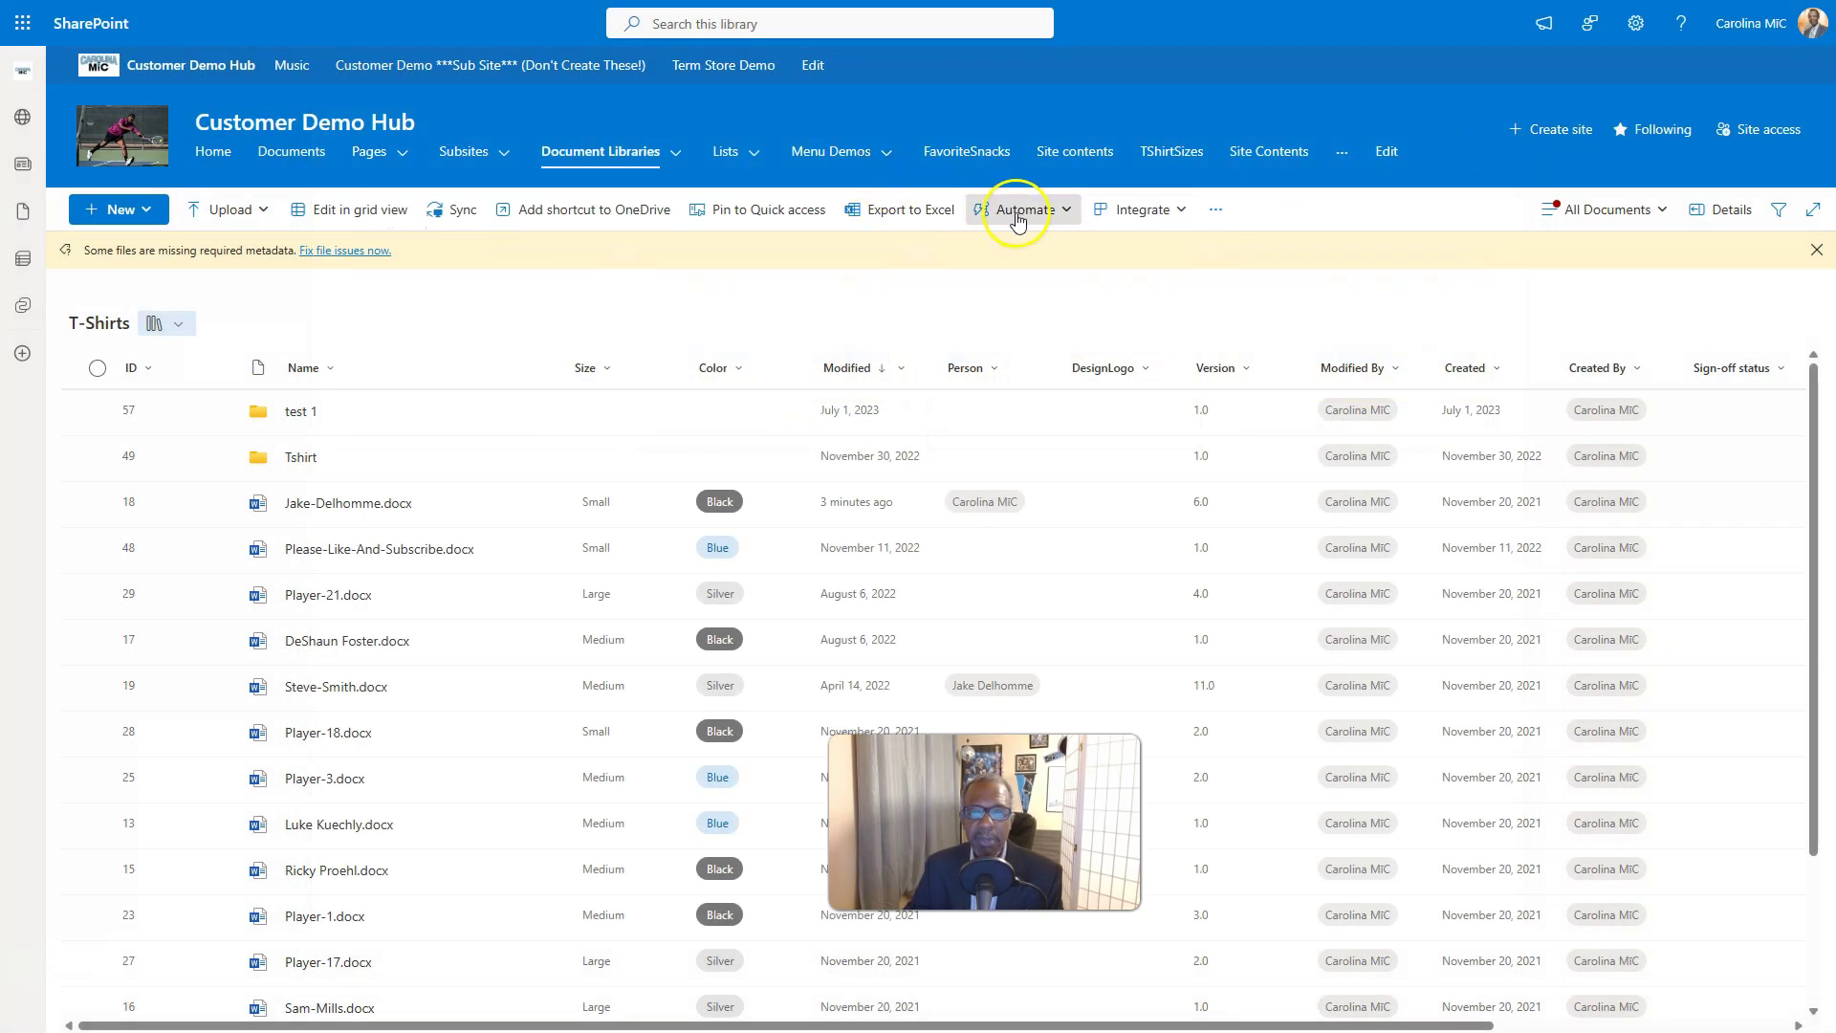
Open Manage rules and select the 'When a new file is added' rule for editing
{"action": "left_click", "coordinate": [1052, 216]}
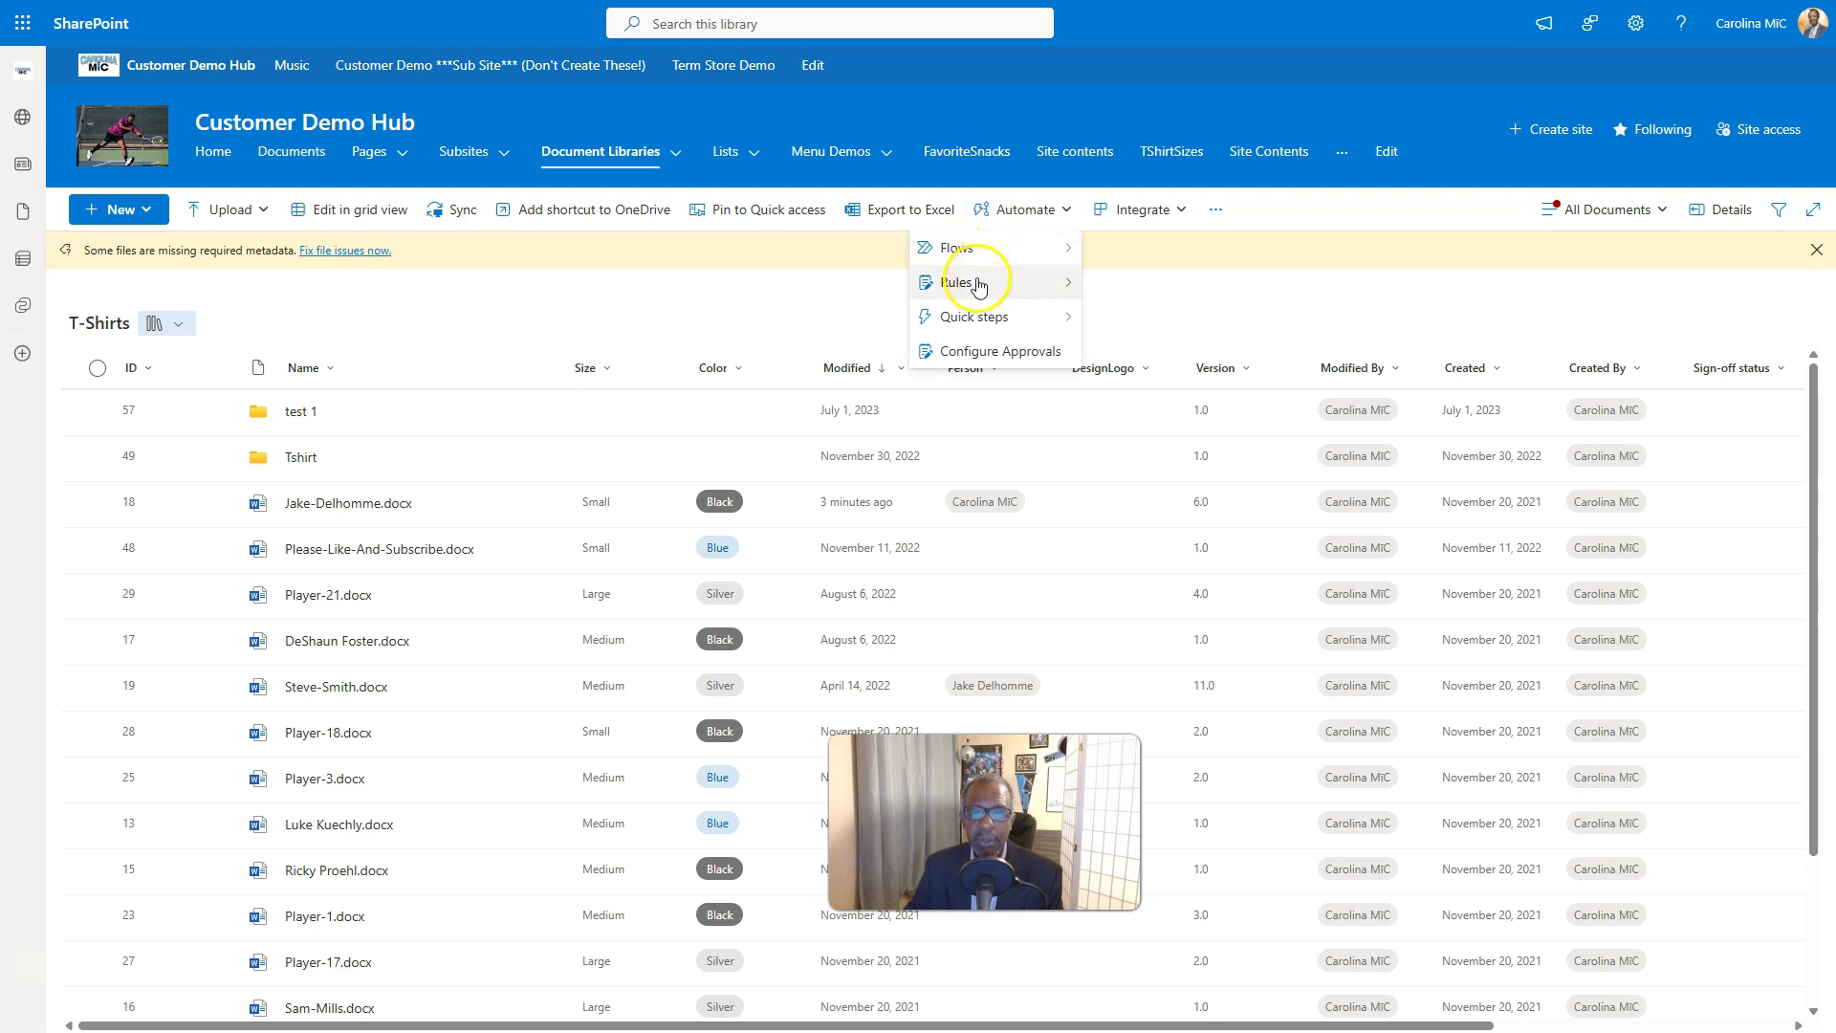
{"action": "mouse_move", "coordinate": [966, 282]}
{"action": "left_click", "coordinate": [1103, 318]}
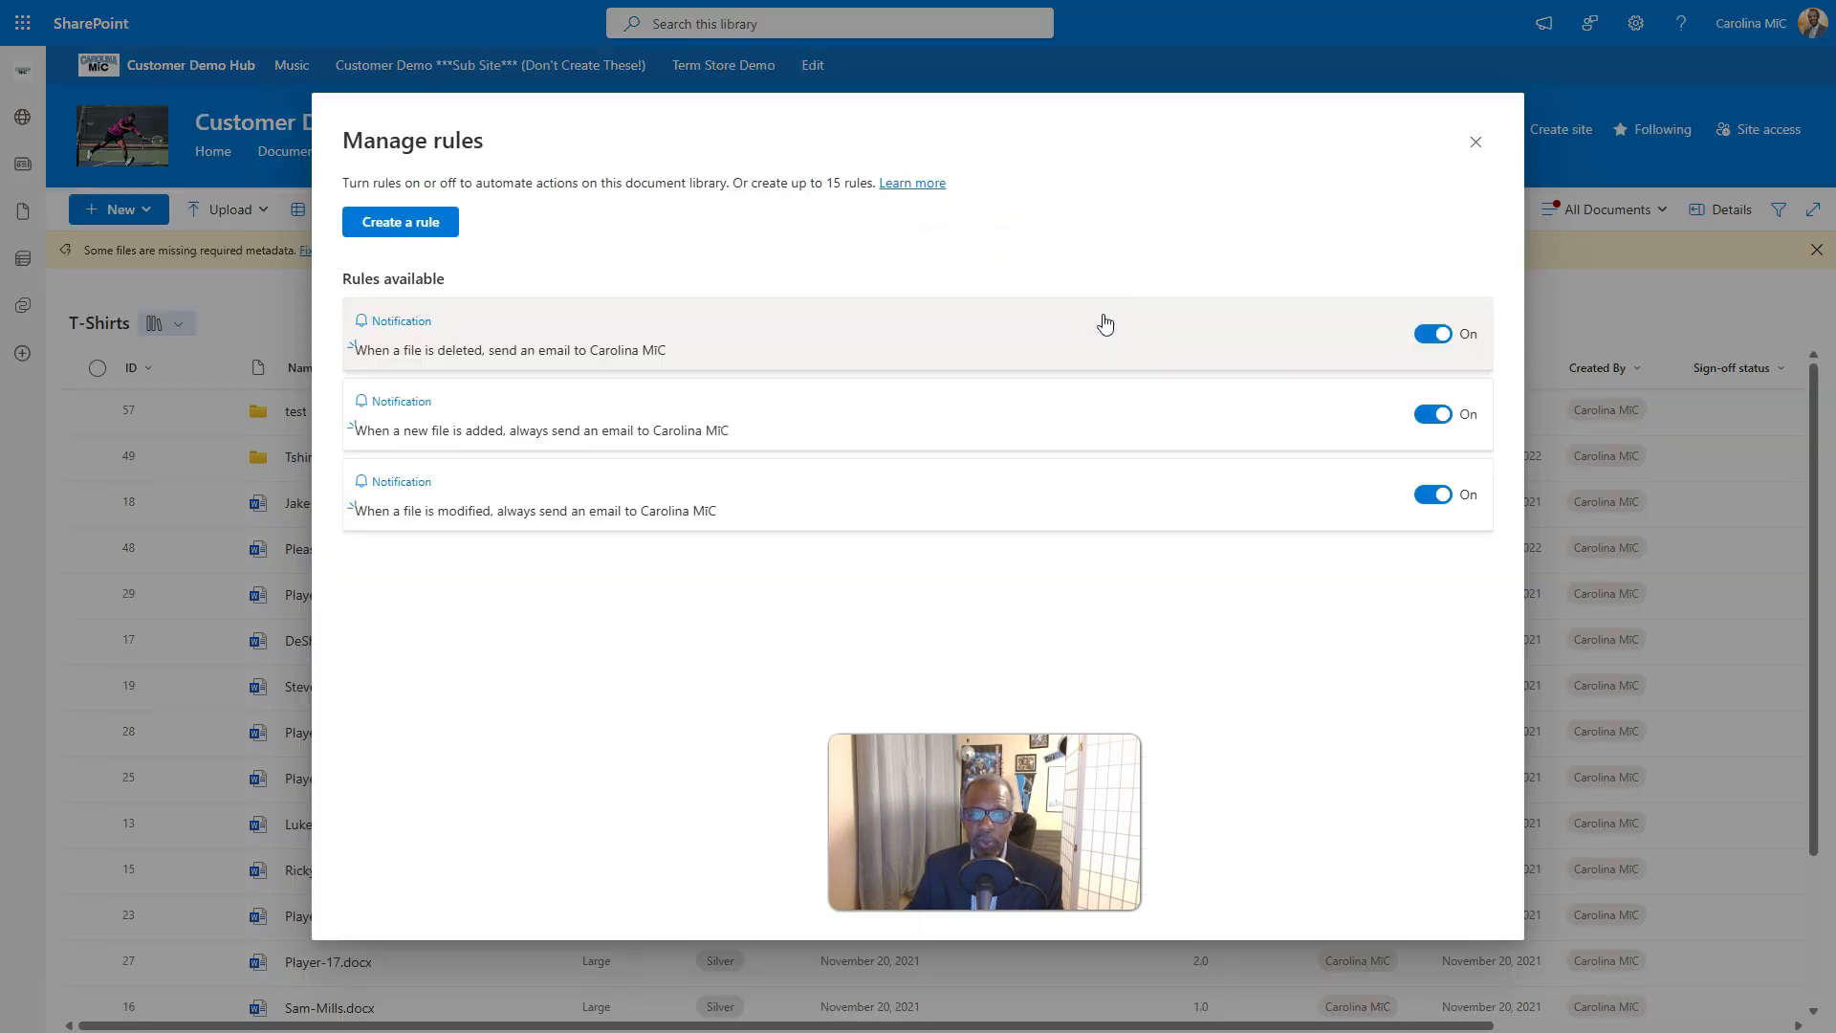
{"action": "left_click", "coordinate": [689, 427]}
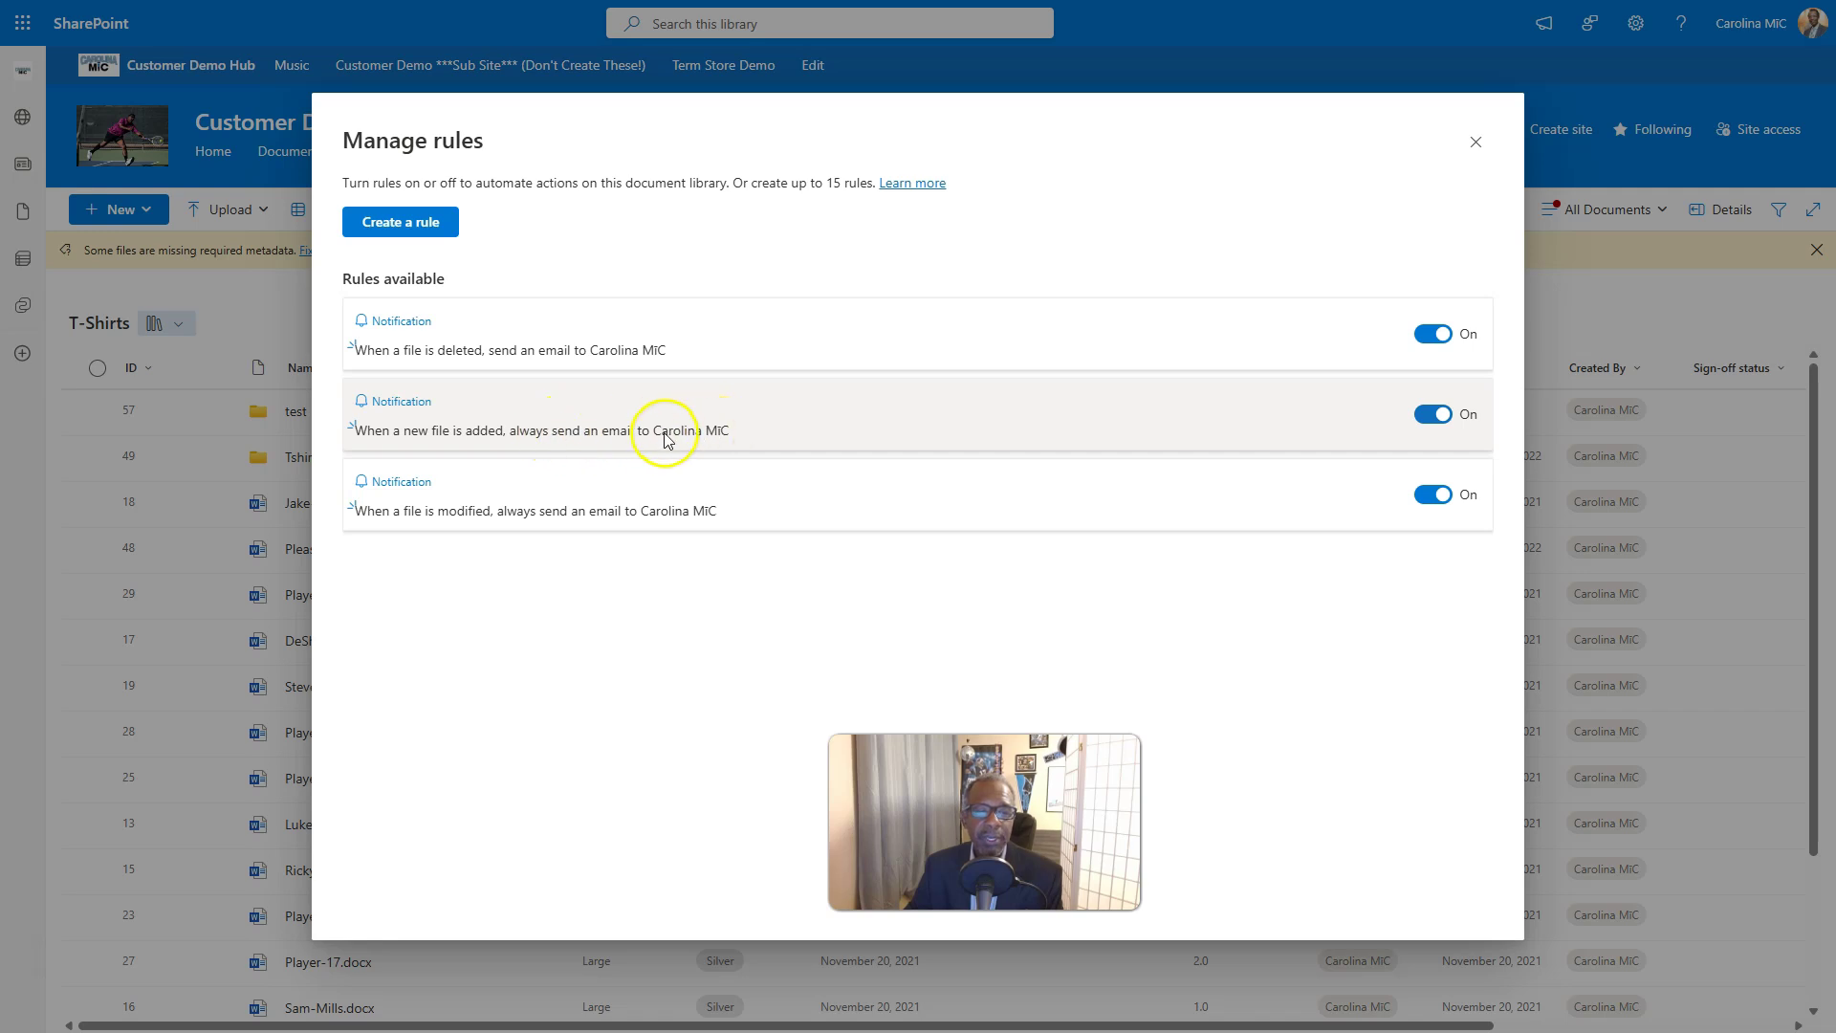
{"action": "left_click", "coordinate": [719, 438]}
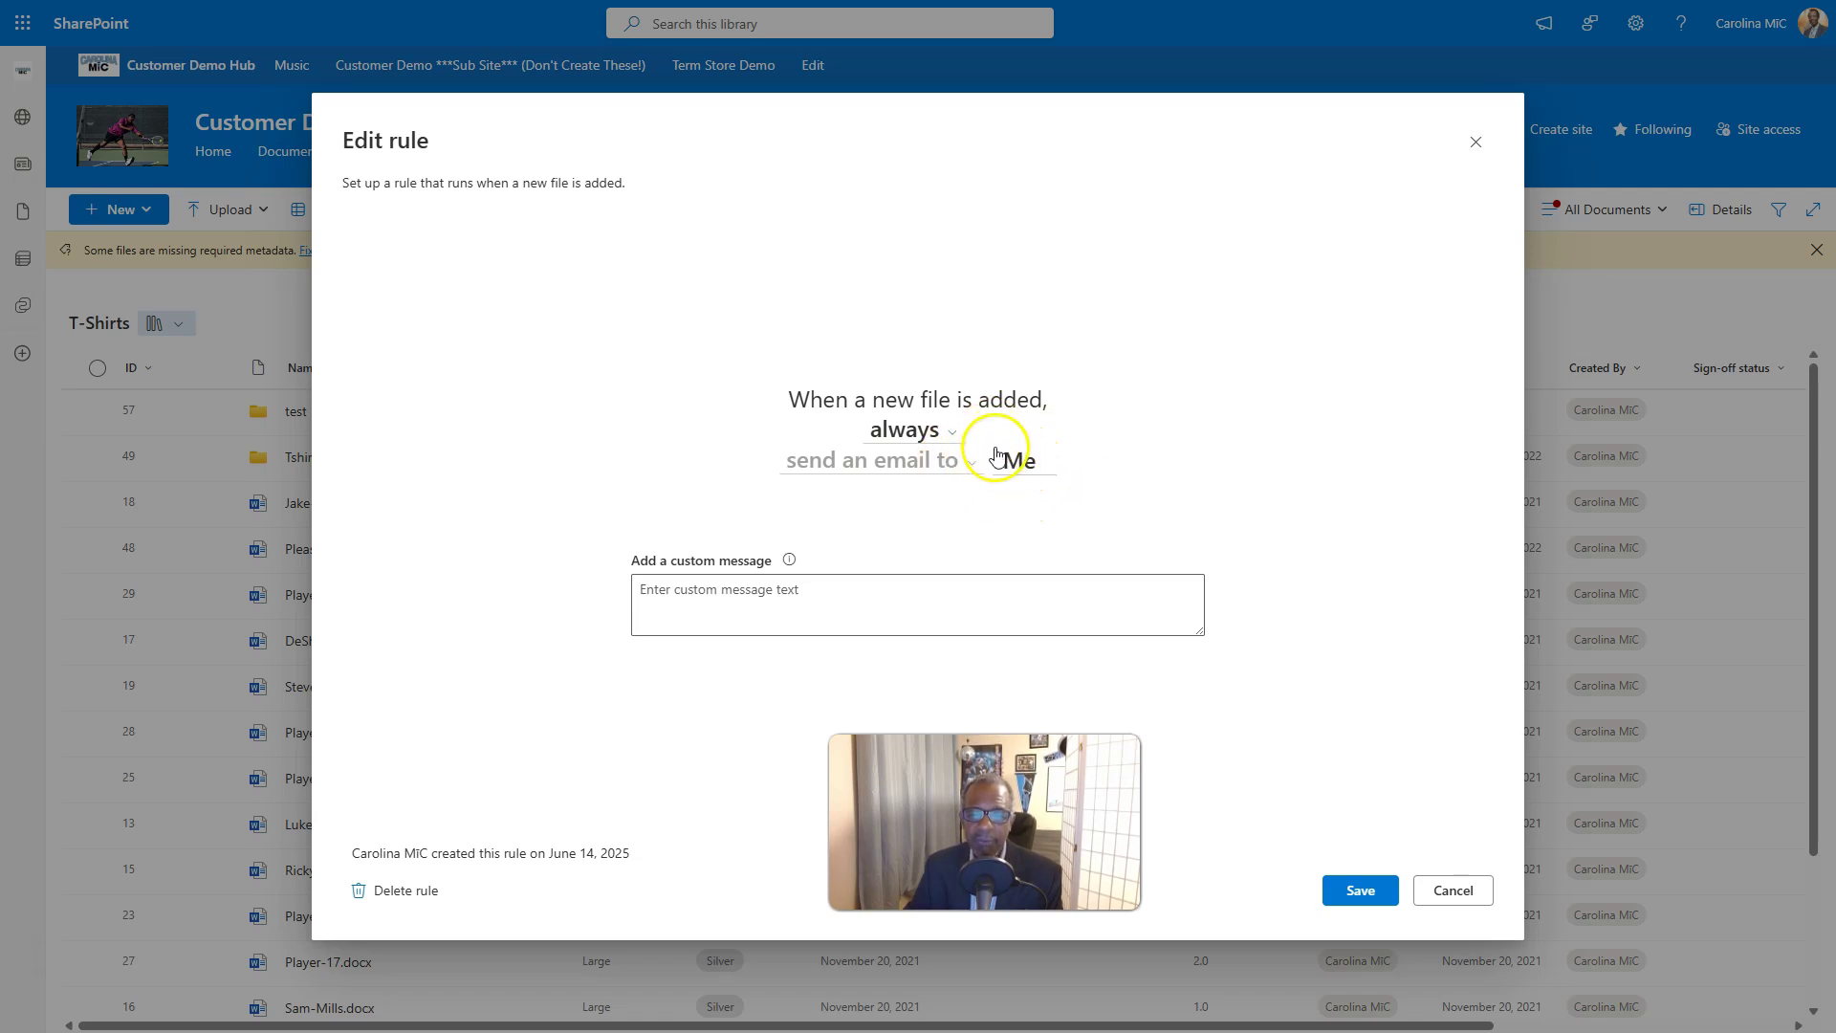
Cancel the rule editor, briefly draft a new-file rule, then close the dialog unsaved
{"action": "left_click", "coordinate": [1451, 892]}
{"action": "left_click", "coordinate": [385, 223]}
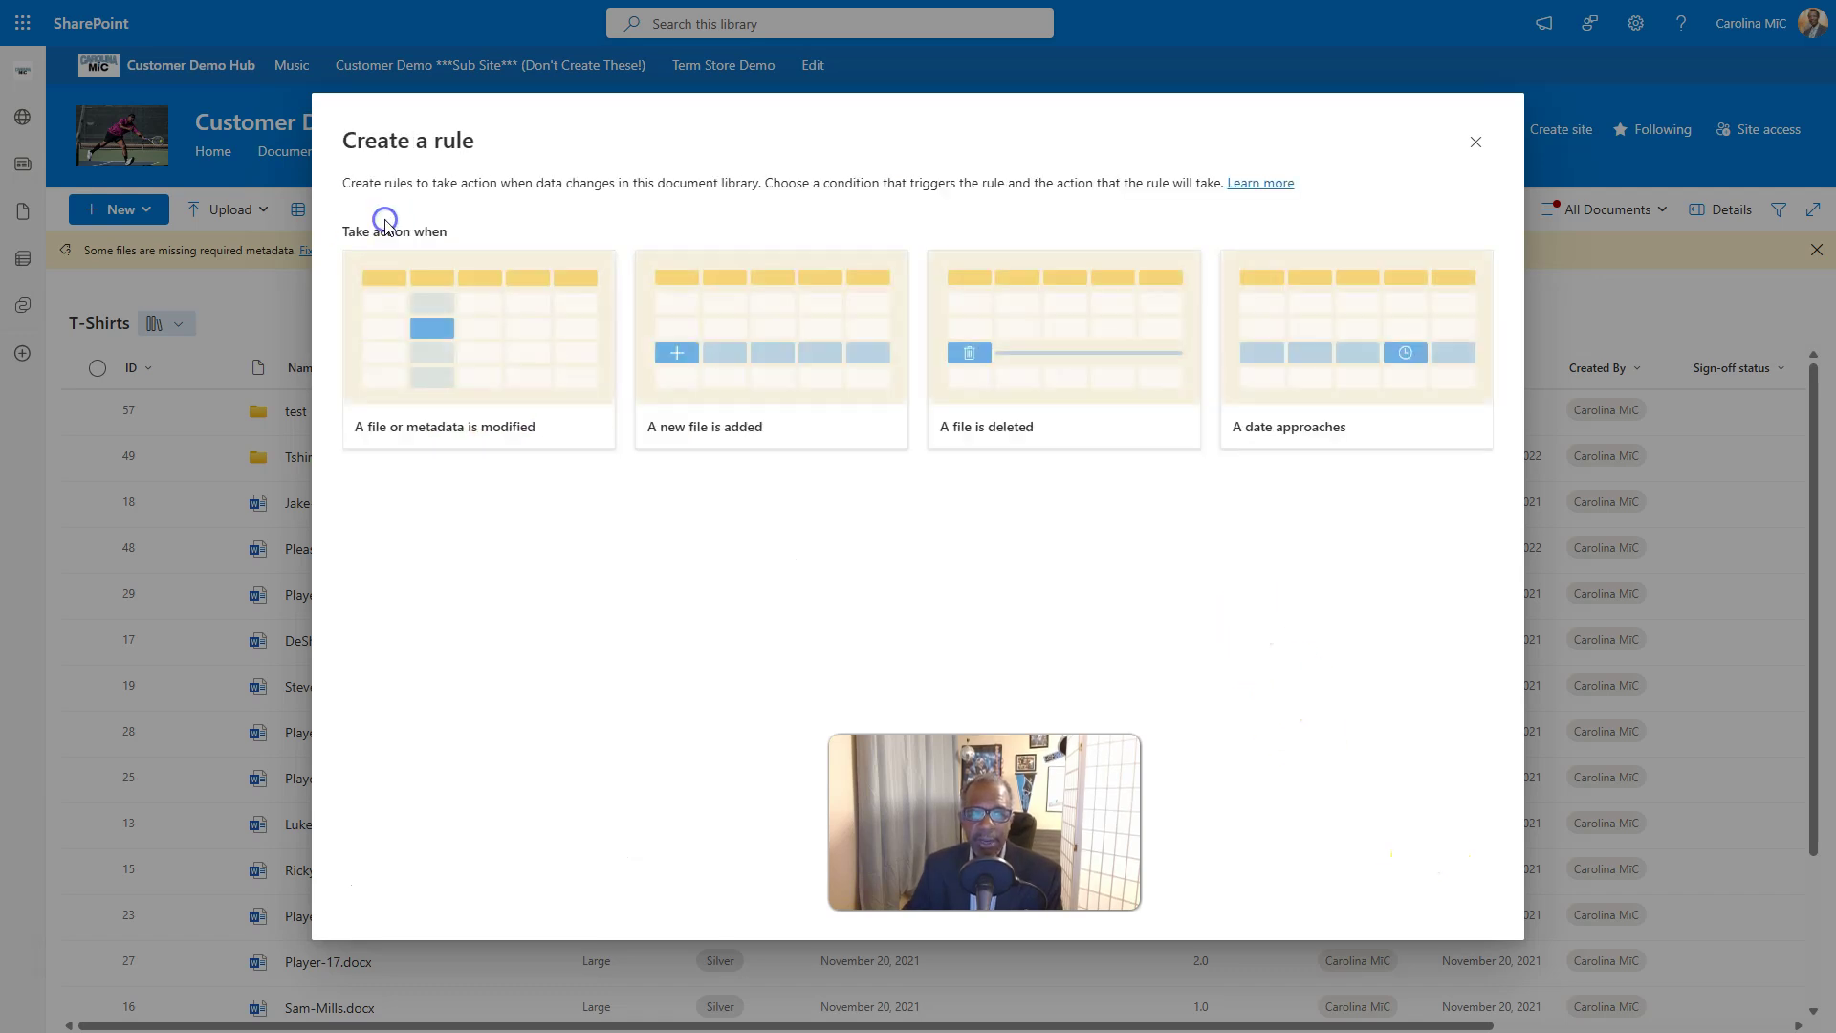
{"action": "left_click", "coordinate": [701, 324]}
{"action": "left_click", "coordinate": [897, 483]}
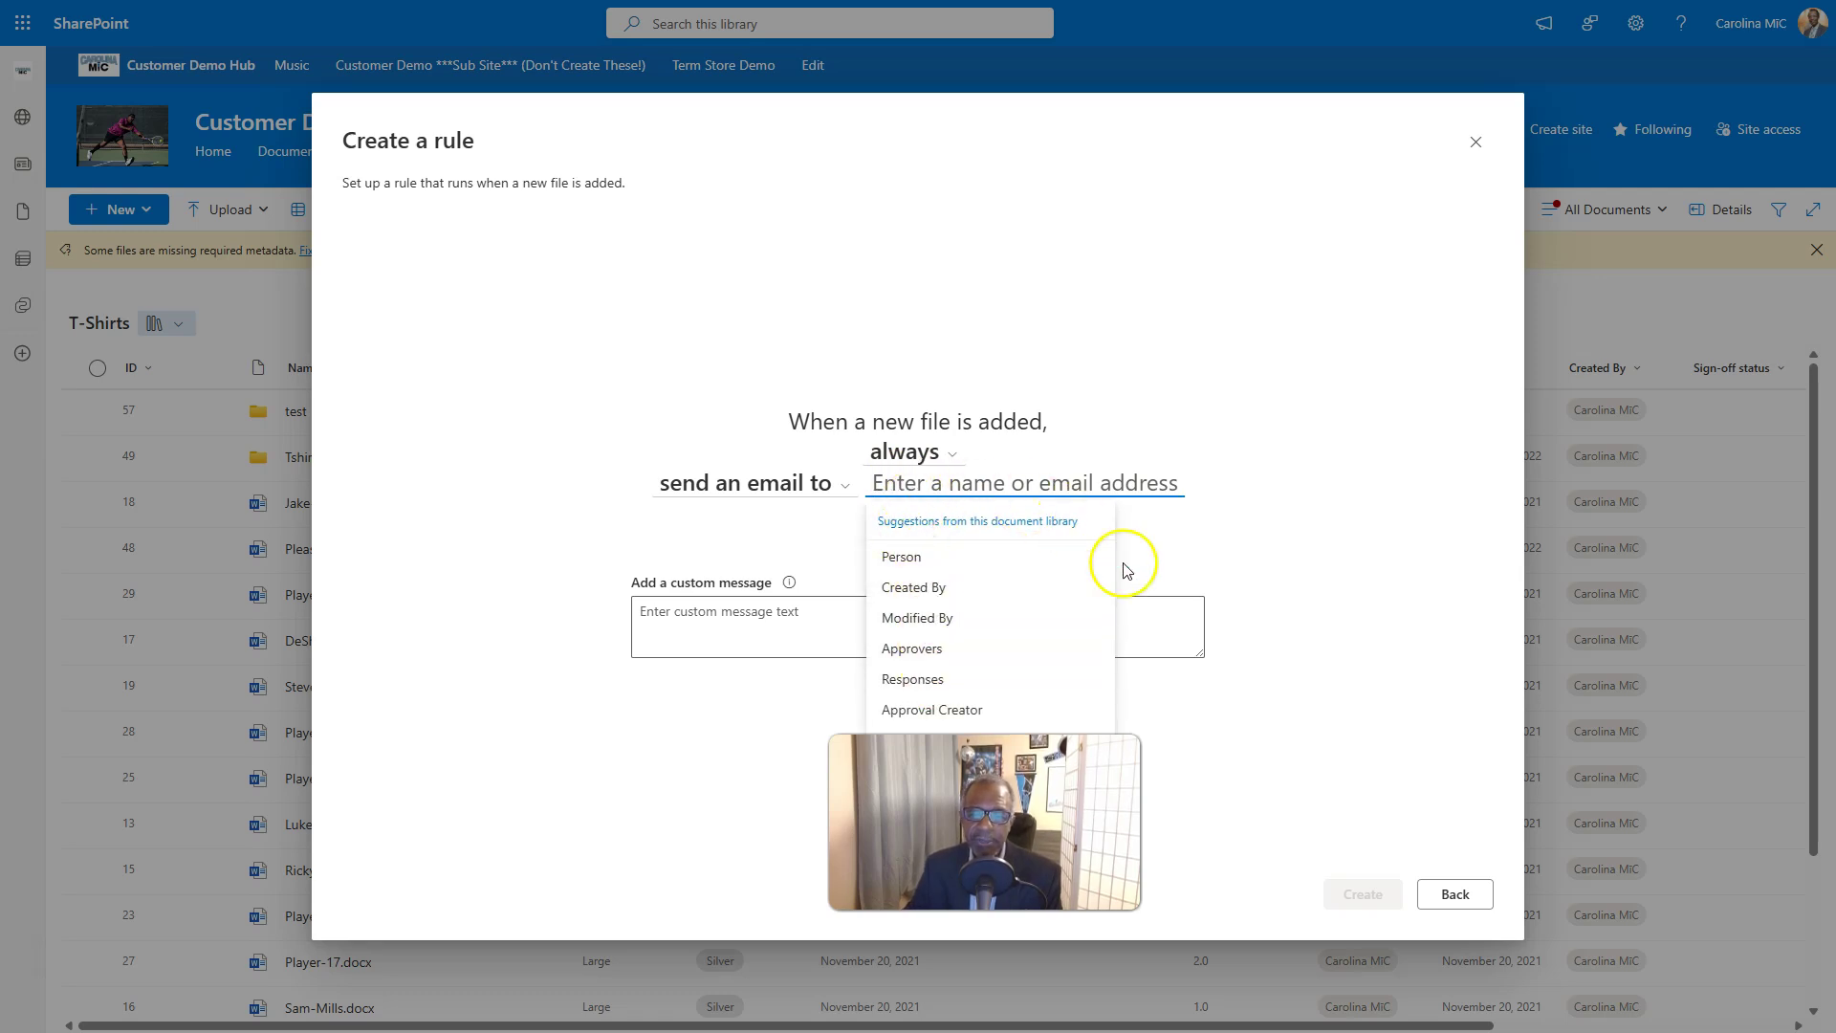
{"action": "left_click", "coordinate": [1454, 894]}
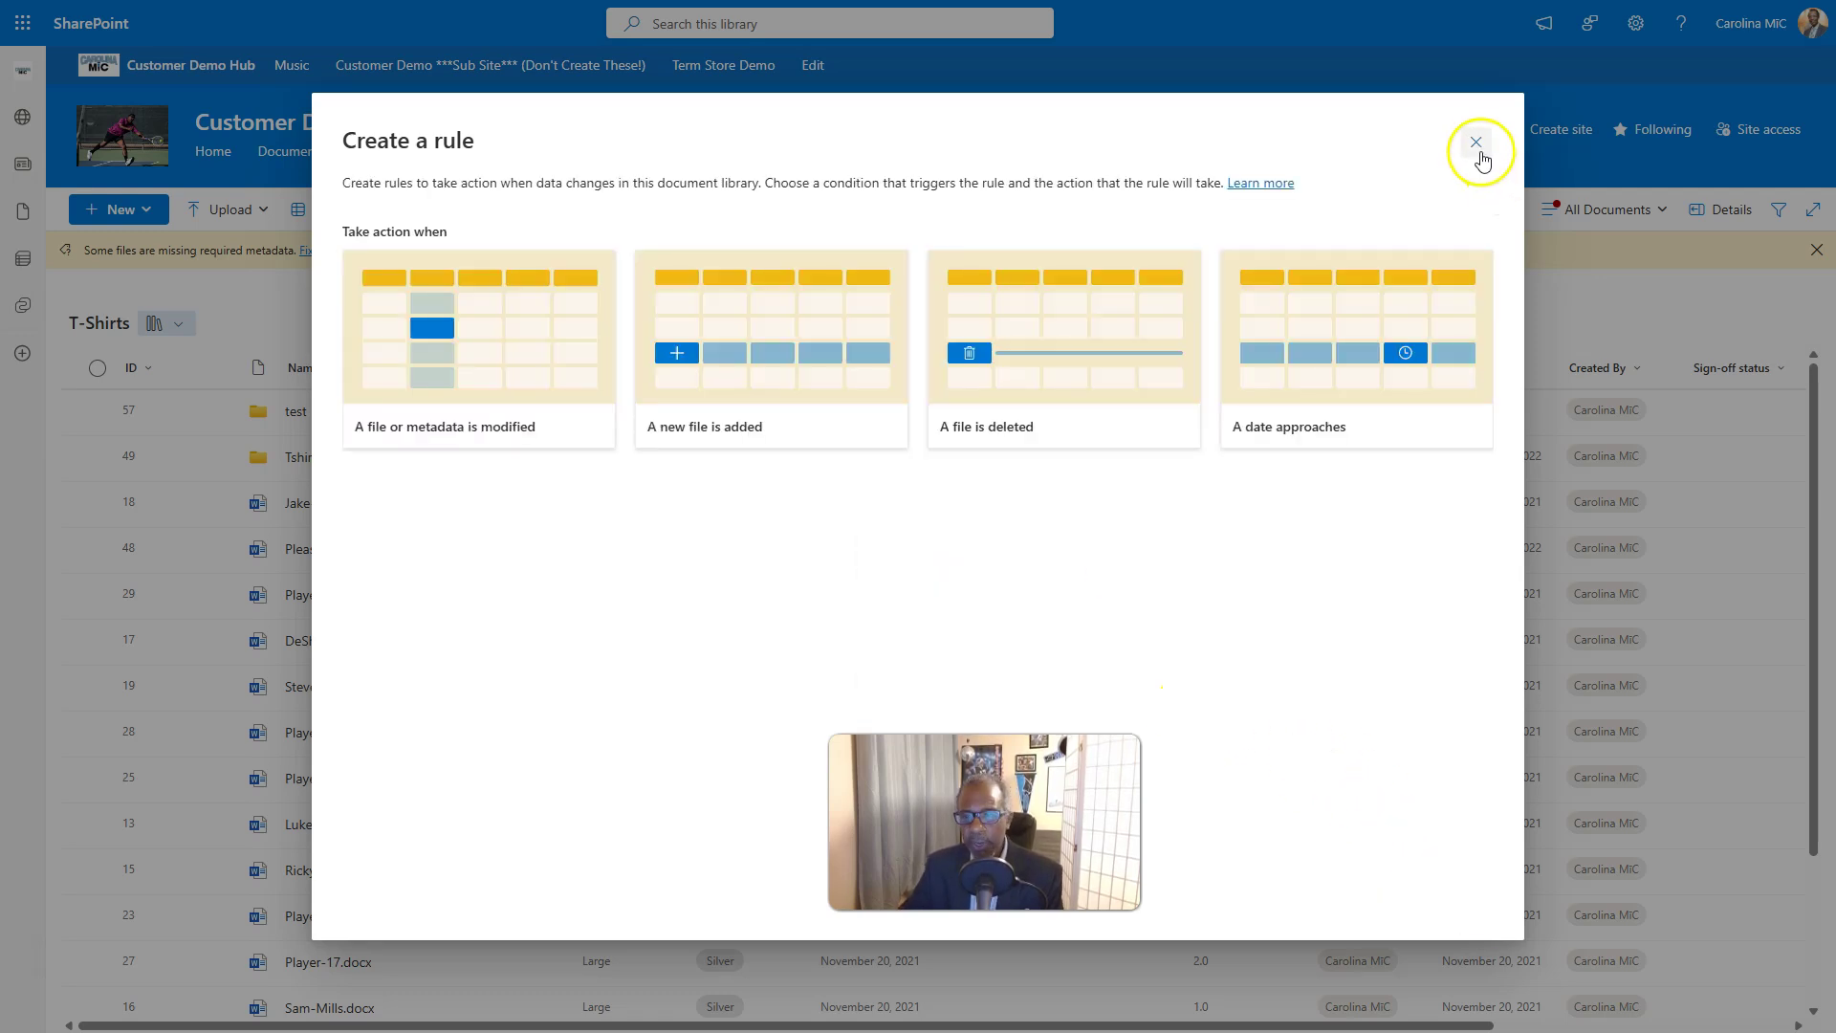
{"action": "left_click", "coordinate": [1476, 142]}
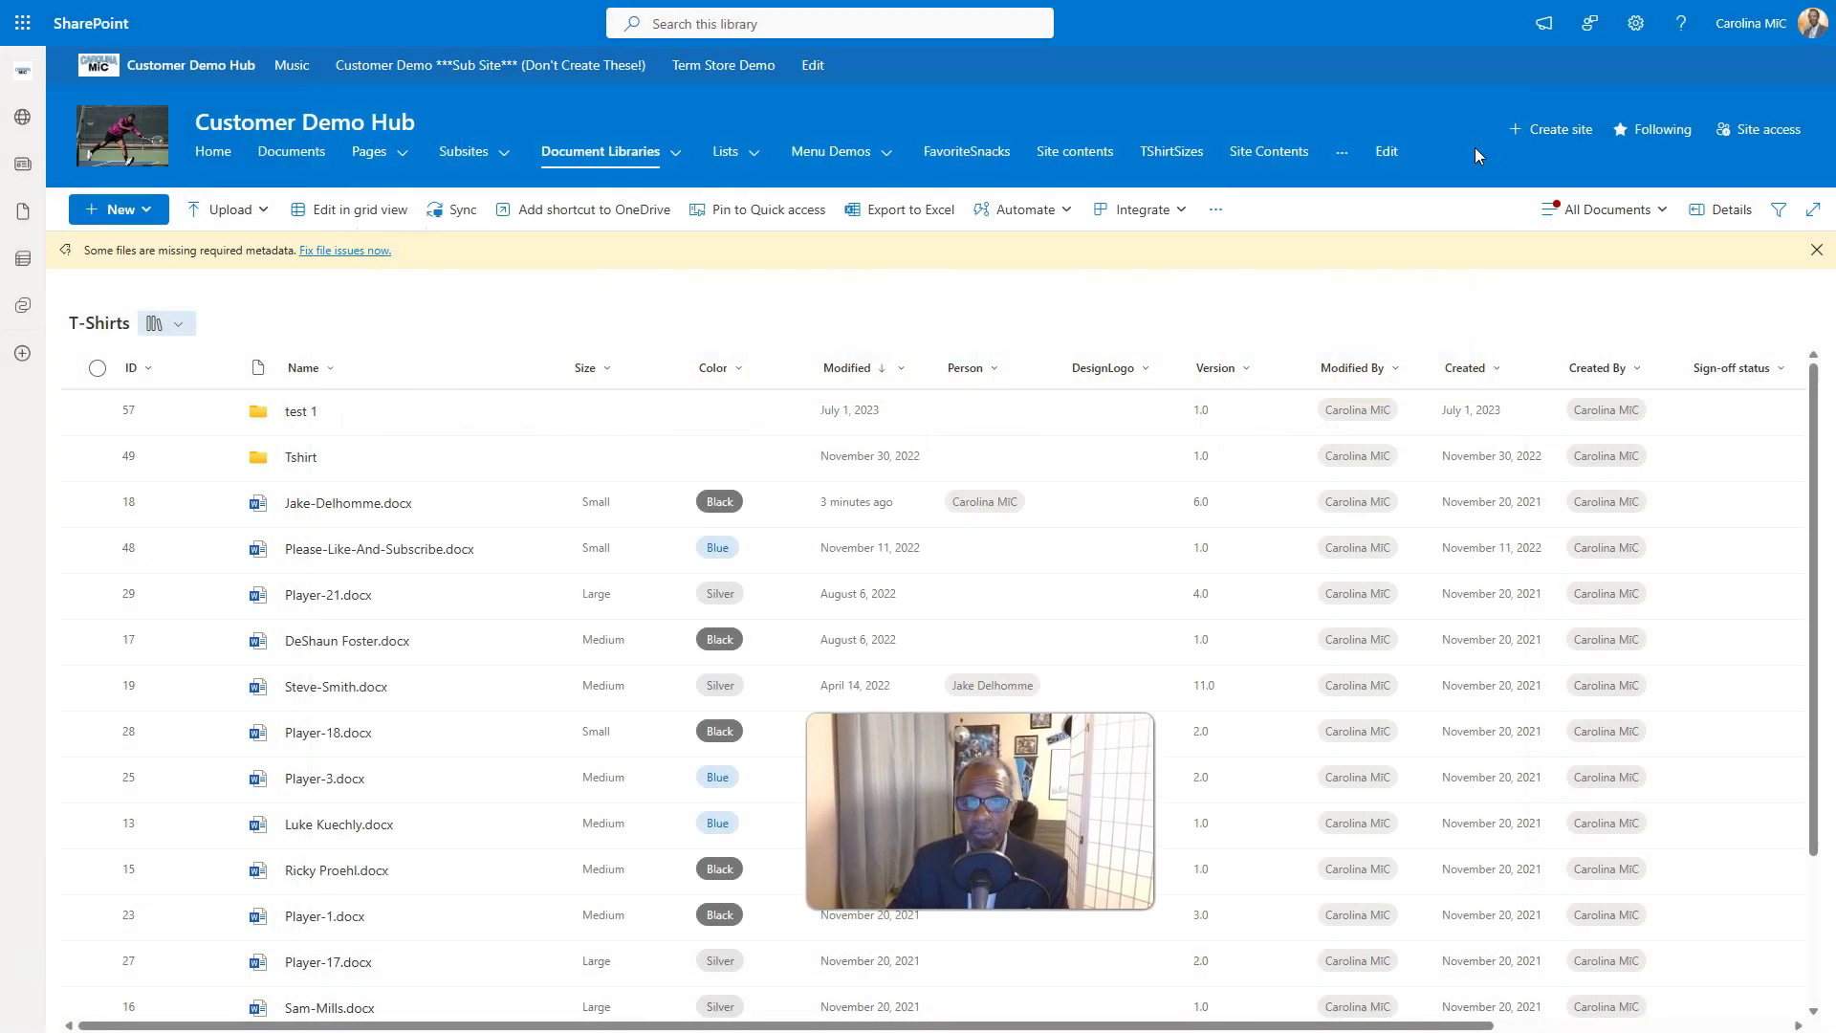